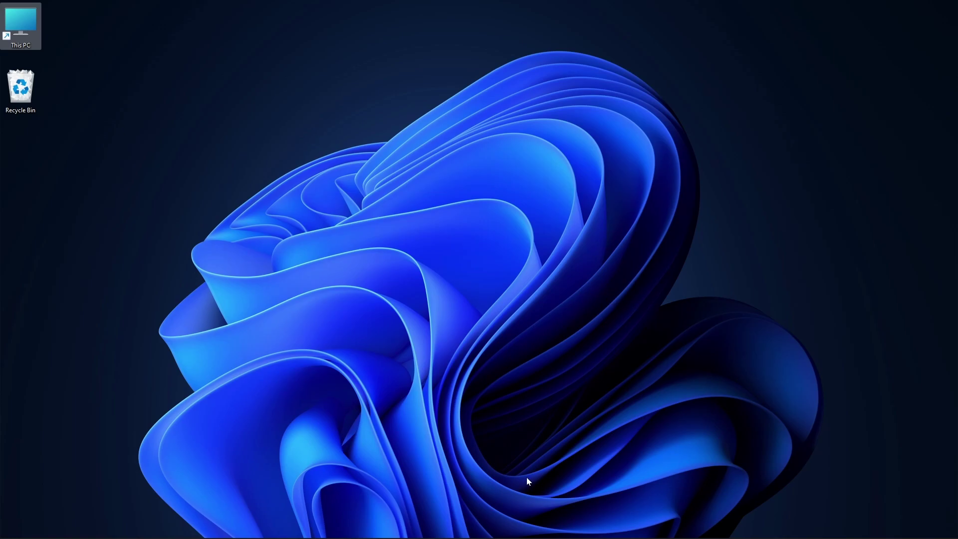
{"action": "left_click", "coordinate": [568, 531]}
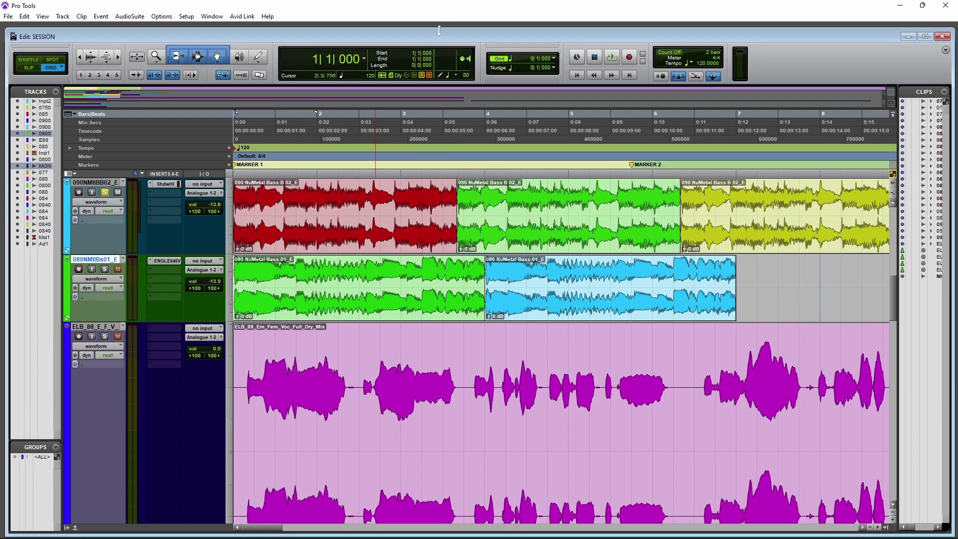
{"action": "key", "text": "space"}
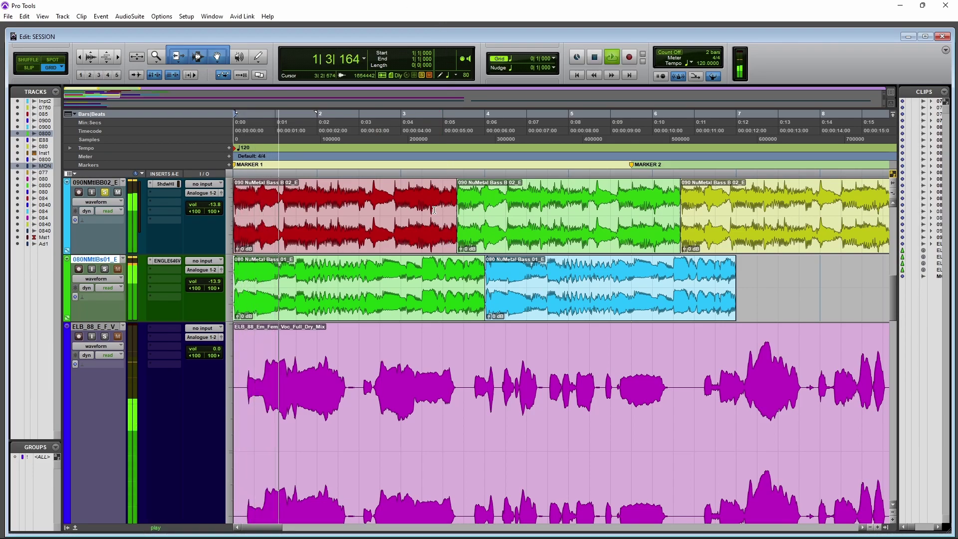
{"action": "key", "text": "space"}
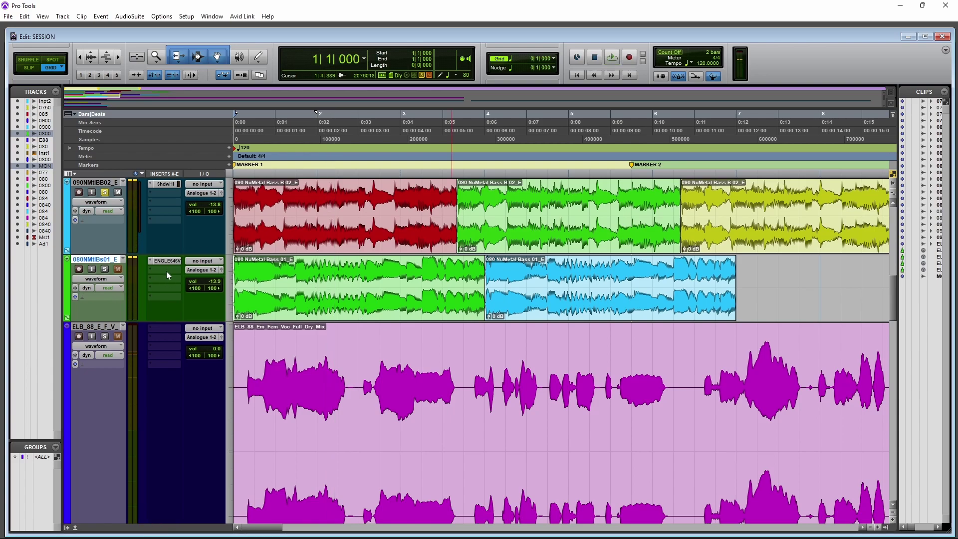
{"action": "left_click", "coordinate": [165, 260]}
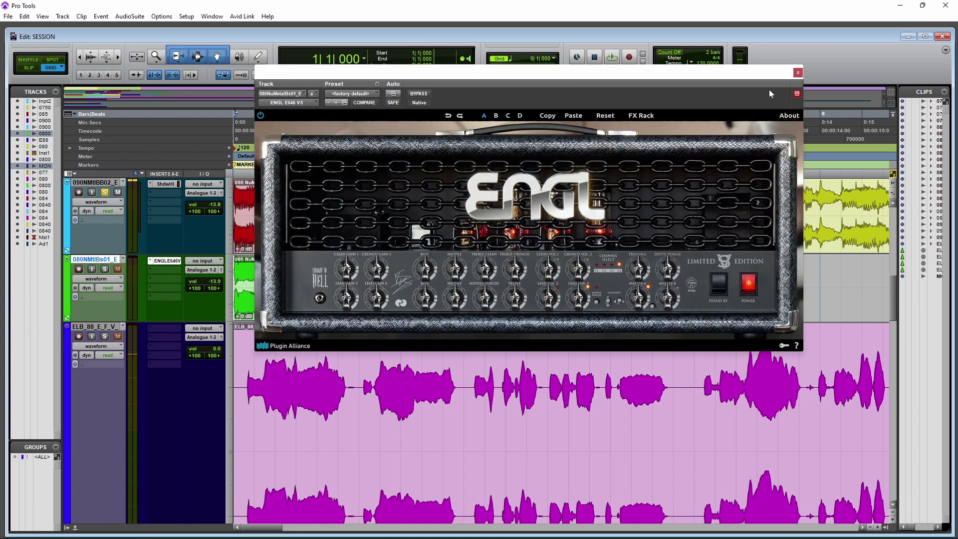
{"action": "left_click", "coordinate": [798, 73]}
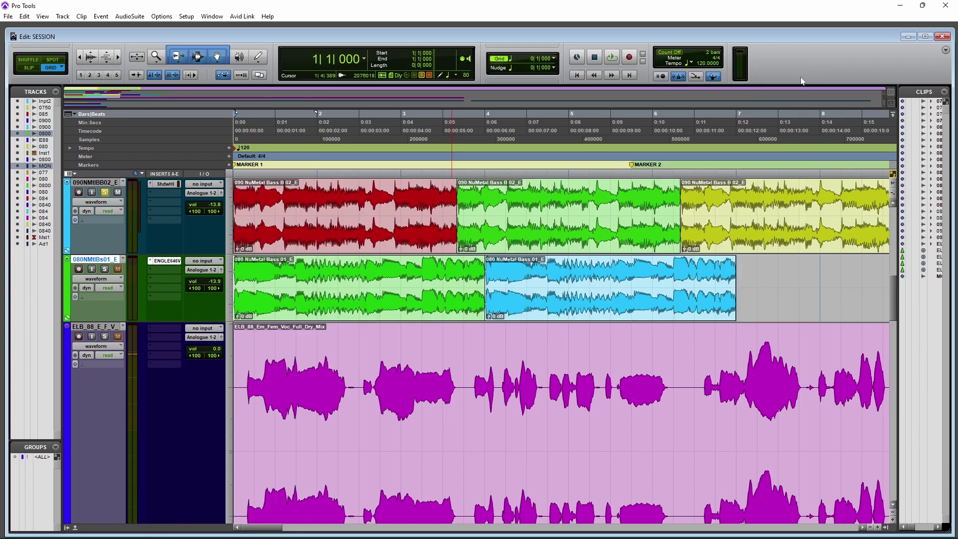
Insert Waves Q8 on the vocal track and boost band 7 by 7.6 dB at 2375 Hz.
{"action": "left_click", "coordinate": [166, 328]}
{"action": "mouse_move", "coordinate": [202, 358]}
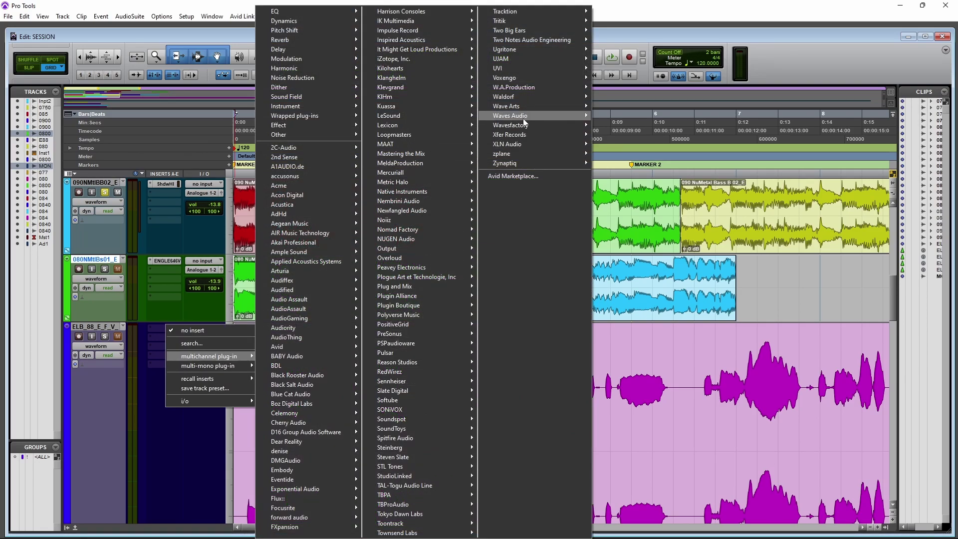
{"action": "mouse_move", "coordinate": [526, 115]}
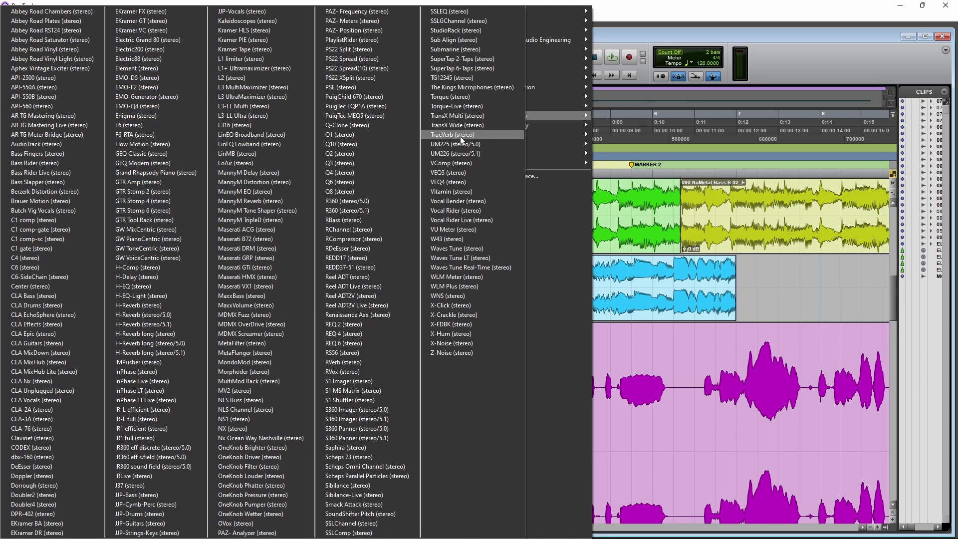
{"action": "left_click", "coordinate": [341, 191]}
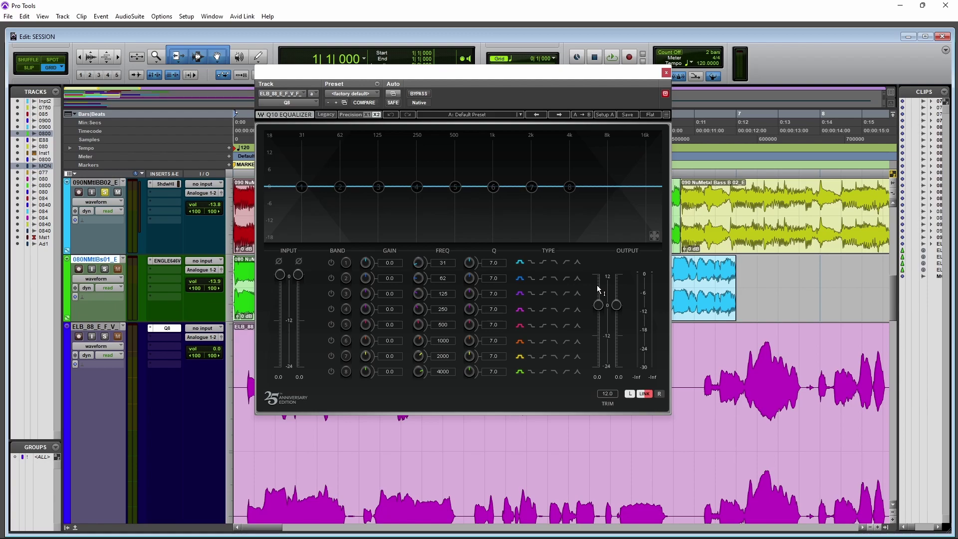
{"action": "left_click_drag", "start_coordinate": [532, 190], "coordinate": [541, 162]}
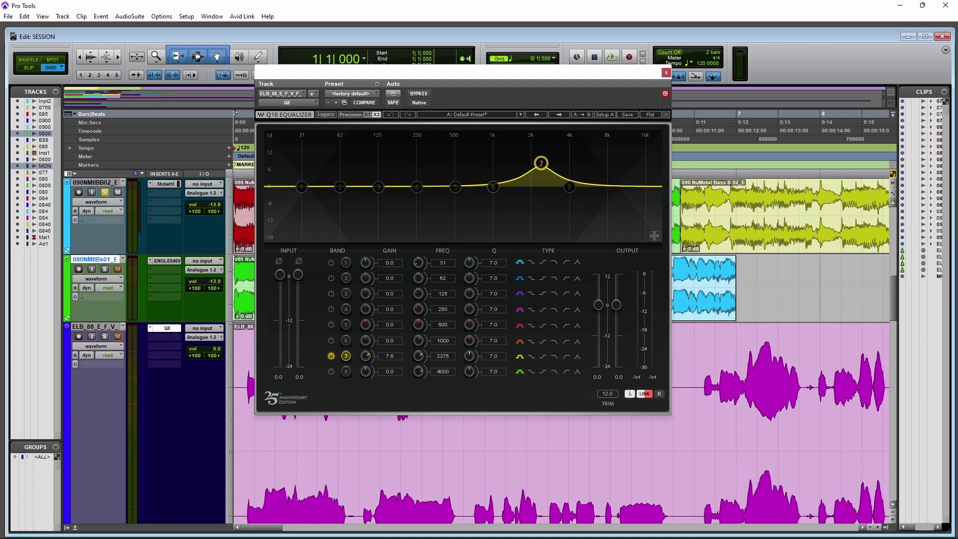
Close the Q8 window and highlight the article's Registry Key, Name, Type and Value lines.
{"action": "left_click", "coordinate": [666, 73]}
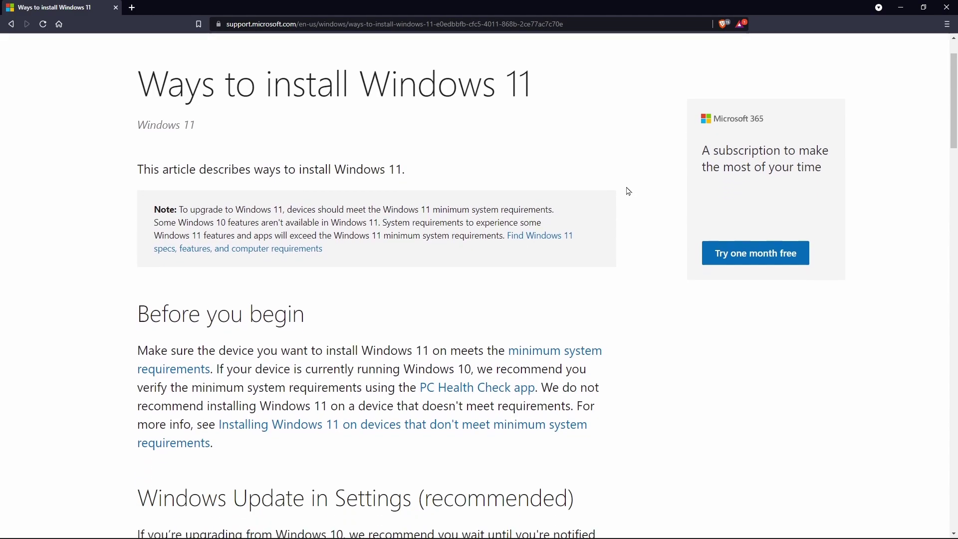
{"action": "scroll", "coordinate": [626, 192], "scroll_direction": "down", "scroll_amount": 10}
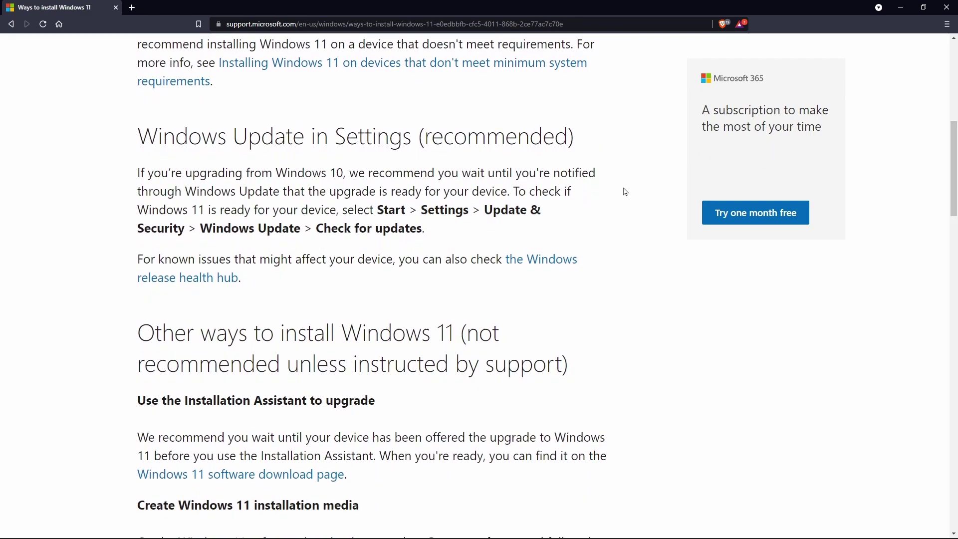
{"action": "left_click_drag", "start_coordinate": [140, 160], "coordinate": [443, 172]}
{"action": "scroll", "coordinate": [69, 288], "scroll_direction": "down", "scroll_amount": 7}
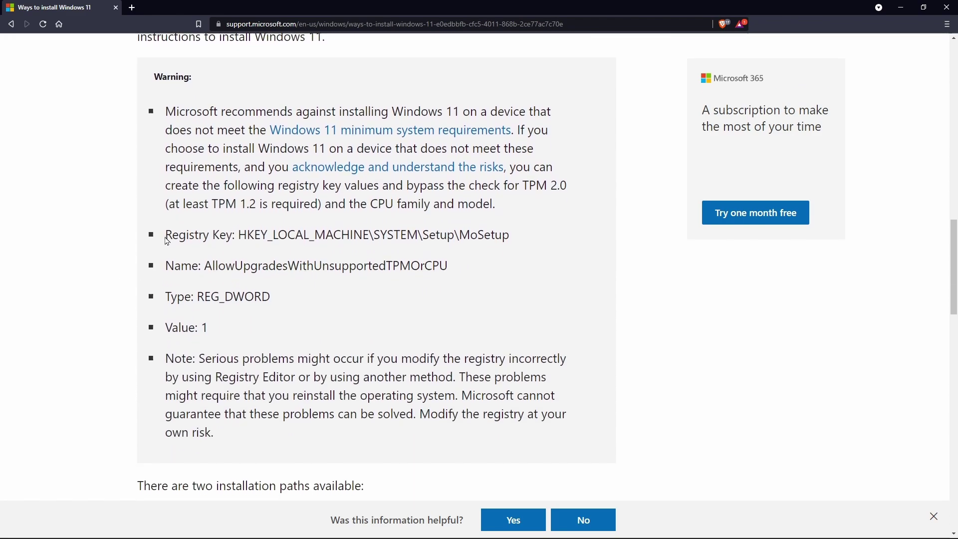
{"action": "left_click_drag", "start_coordinate": [167, 241], "coordinate": [149, 329]}
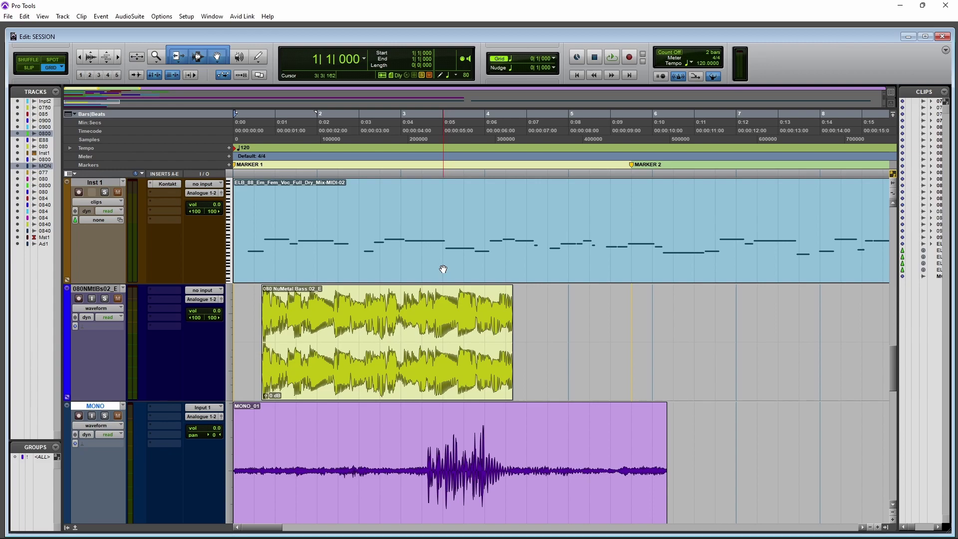
Add one mono audio track, Audio 2, using Ctrl+Shift+N.
{"action": "key", "text": "ctrl+shift+n"}
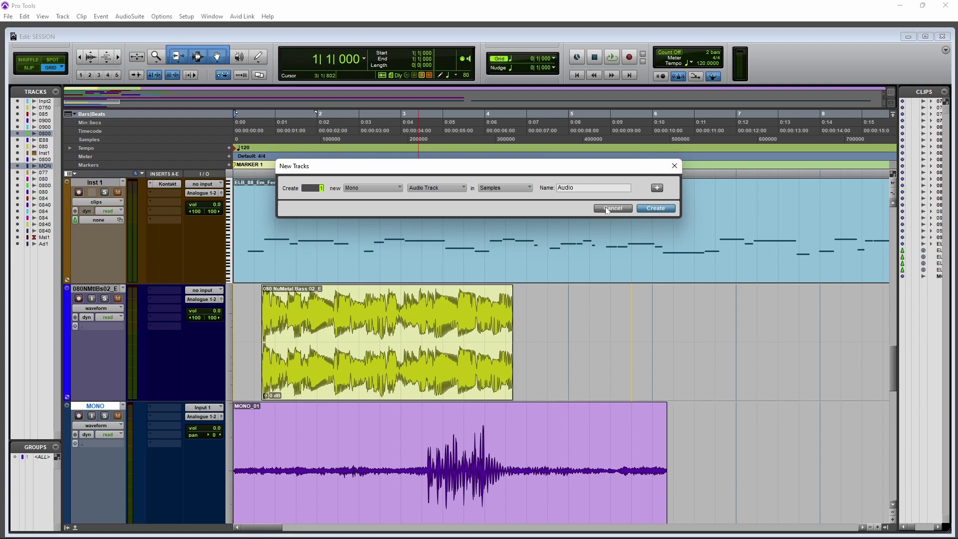
{"action": "left_click", "coordinate": [656, 208]}
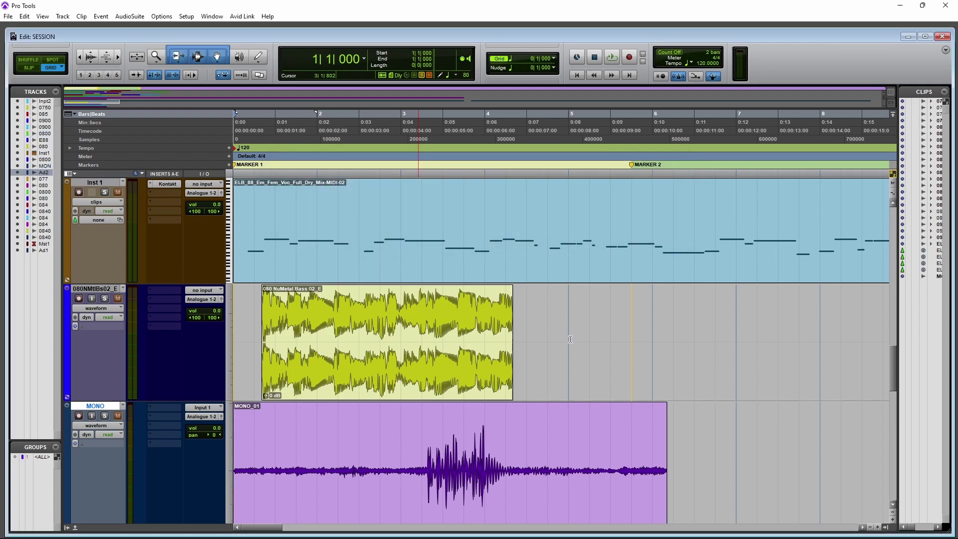
{"action": "left_click", "coordinate": [168, 184]}
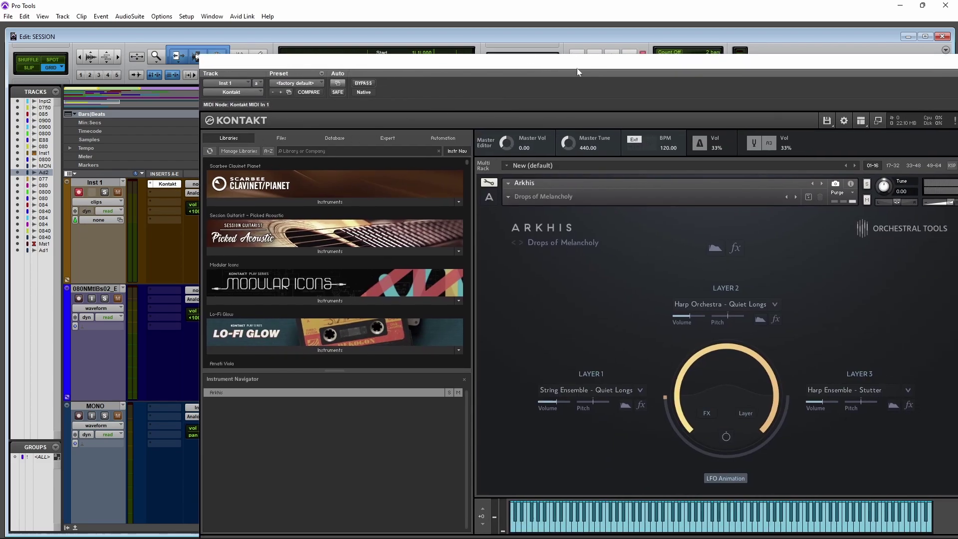
{"action": "left_click_drag", "start_coordinate": [576, 68], "coordinate": [480, 22]}
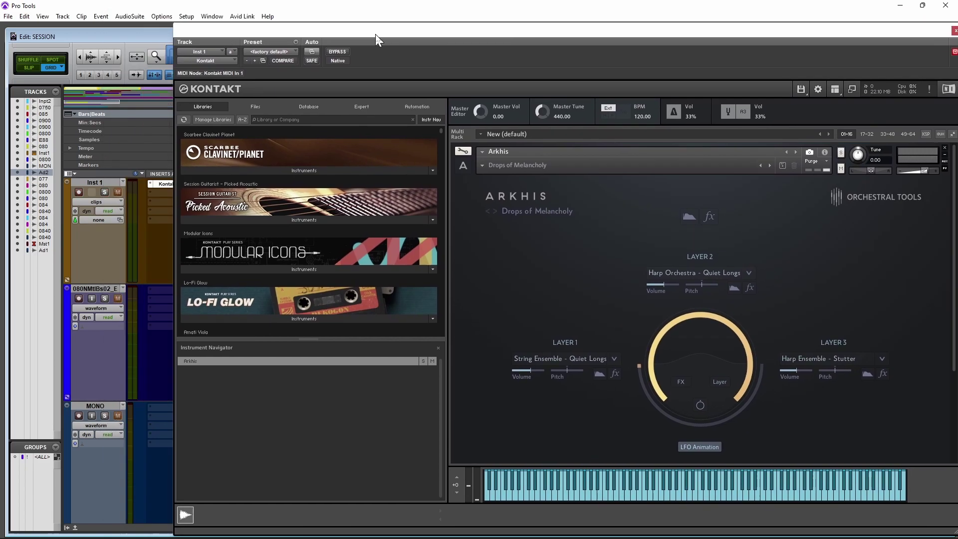
{"action": "left_click_drag", "start_coordinate": [375, 34], "coordinate": [408, 43]}
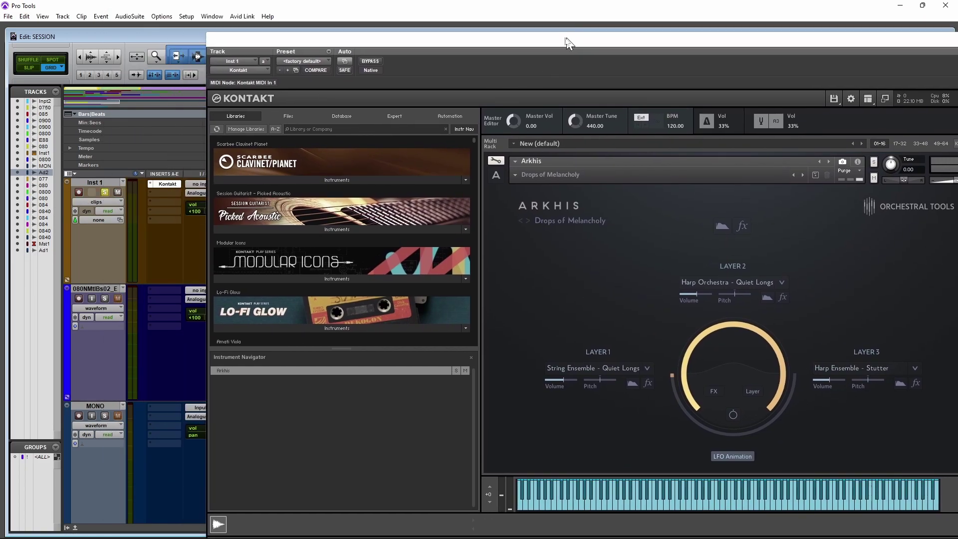
{"action": "left_click_drag", "start_coordinate": [566, 38], "coordinate": [468, 10]}
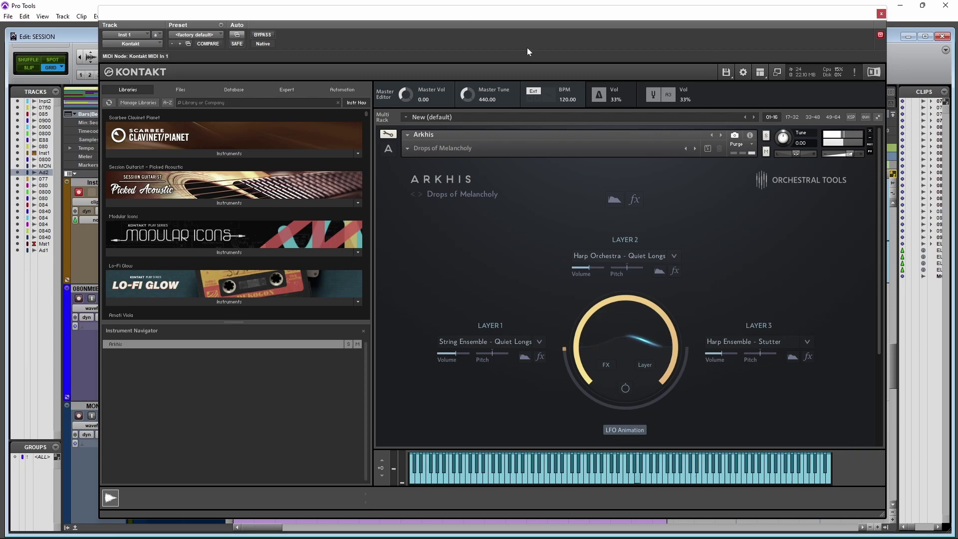
{"action": "left_click", "coordinate": [880, 14]}
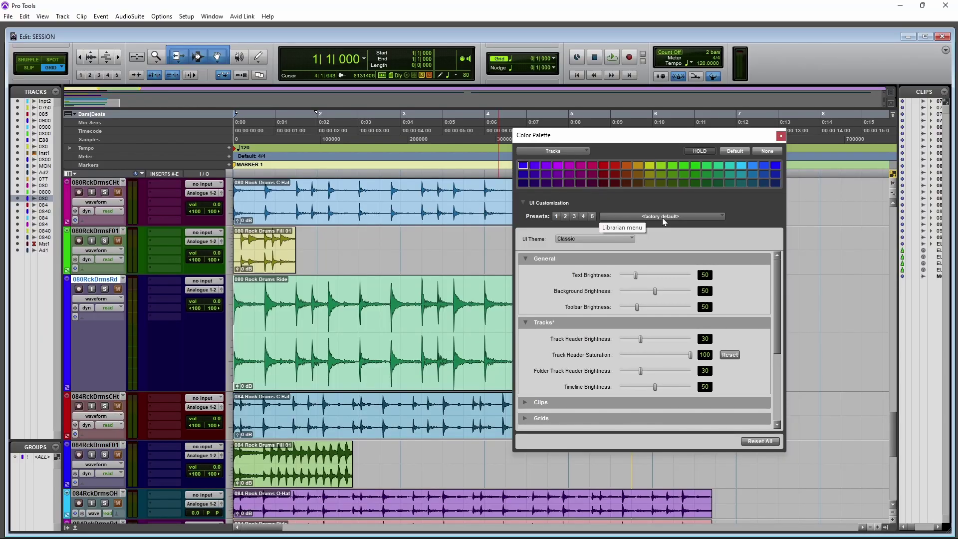
Switch the Pro Tools UI theme to Dark and close the Color Palette.
{"action": "left_click", "coordinate": [613, 241]}
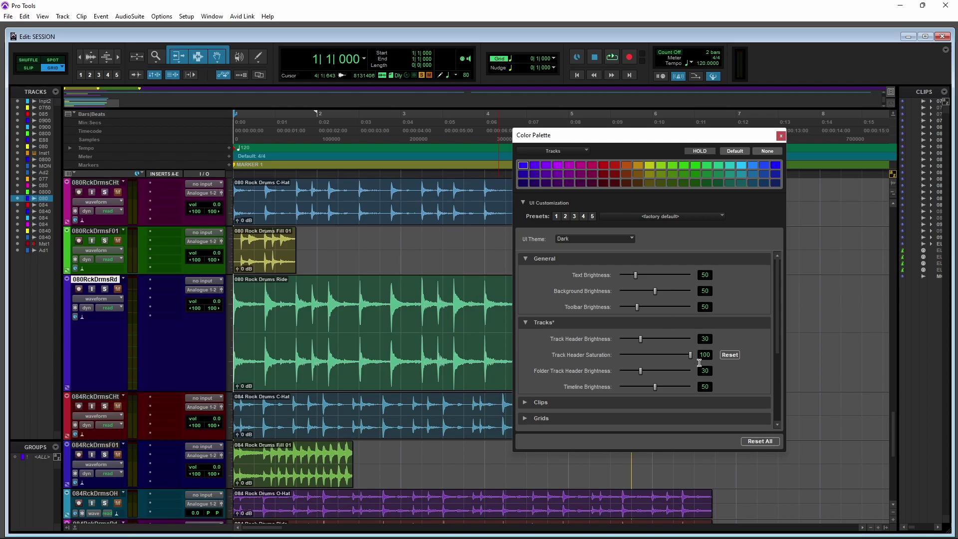
{"action": "key", "text": "ctrl+w"}
{"action": "scroll", "coordinate": [596, 269], "scroll_direction": "down", "scroll_amount": 10}
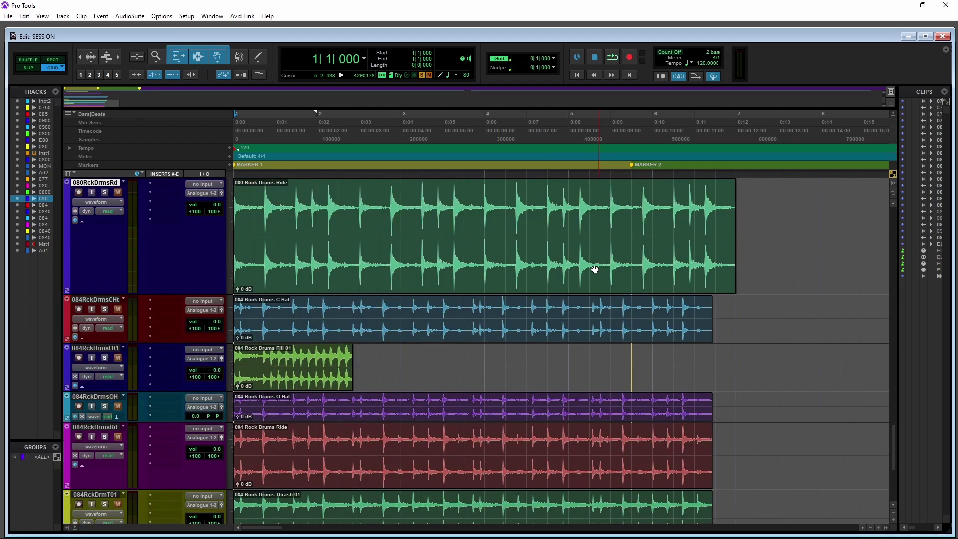
{"action": "scroll", "coordinate": [583, 274], "scroll_direction": "up", "scroll_amount": 15}
{"action": "scroll", "coordinate": [580, 275], "scroll_direction": "down", "scroll_amount": 5}
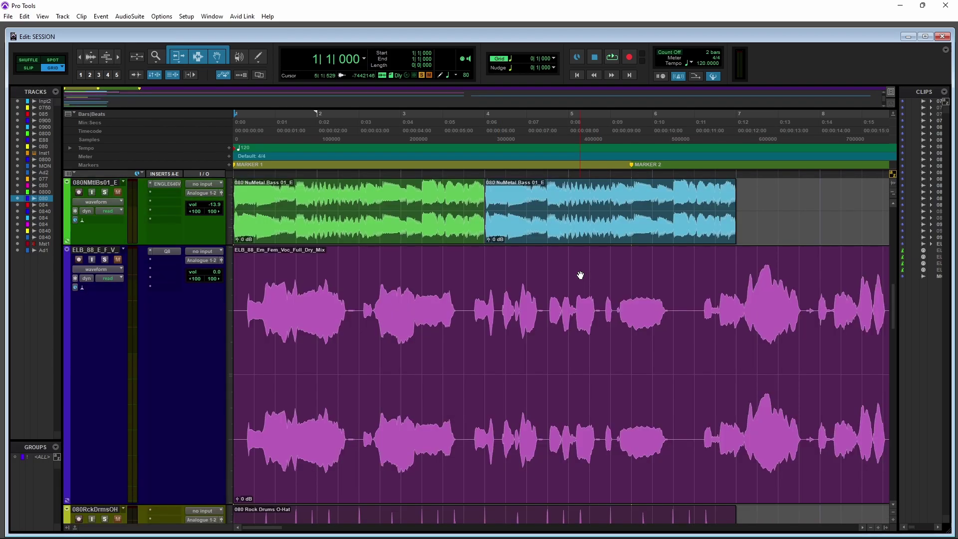
{"action": "left_click", "coordinate": [945, 6]}
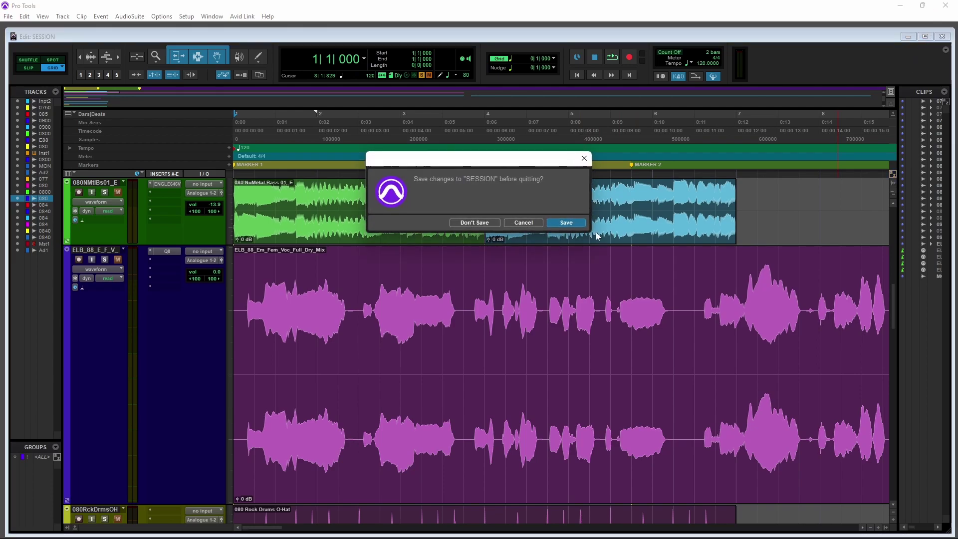
{"action": "left_click", "coordinate": [576, 223]}
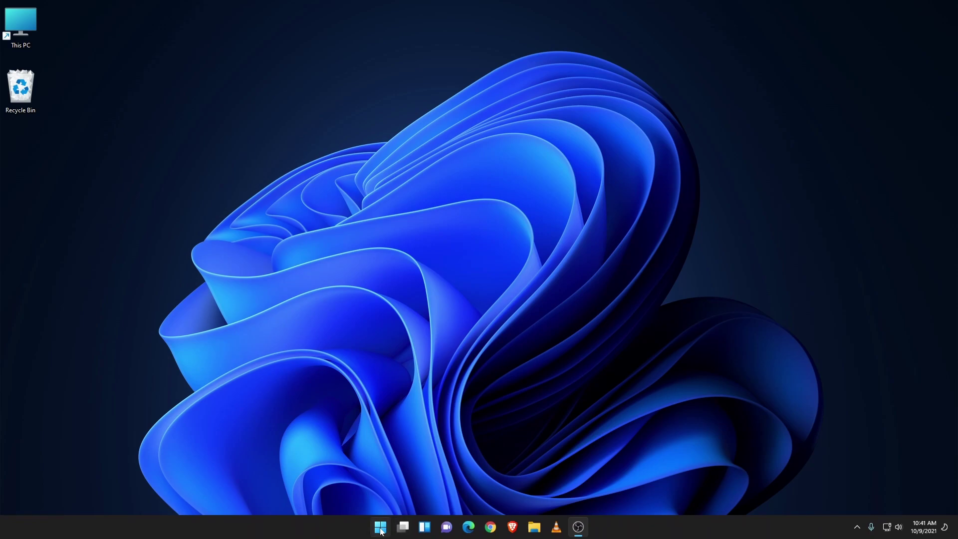
{"action": "left_click", "coordinate": [381, 528]}
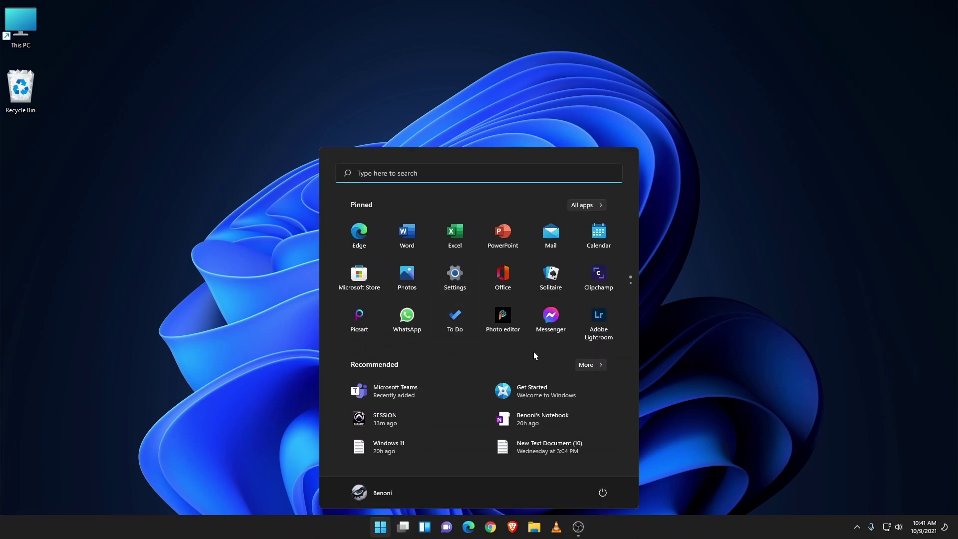
{"action": "left_click", "coordinate": [273, 368]}
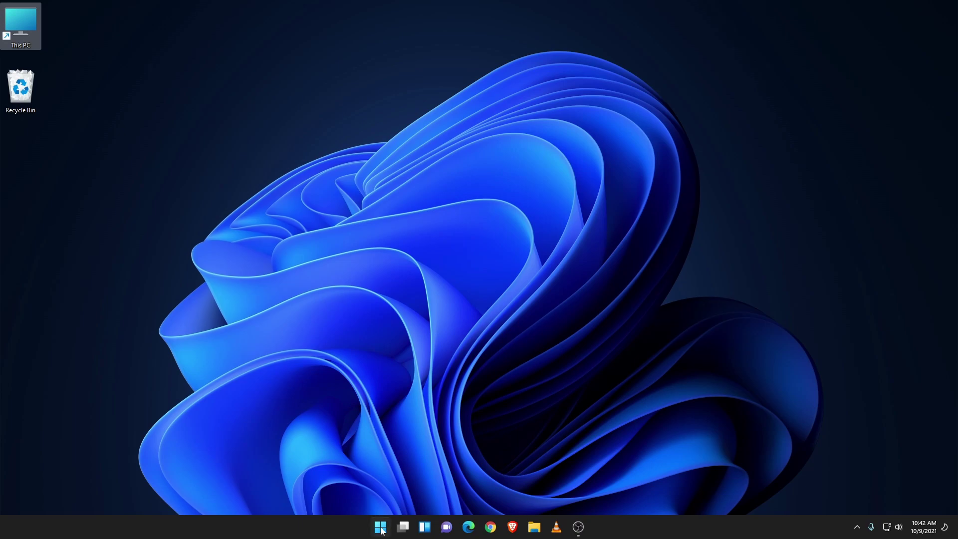
{"action": "left_click", "coordinate": [381, 529]}
{"action": "left_click", "coordinate": [332, 527]}
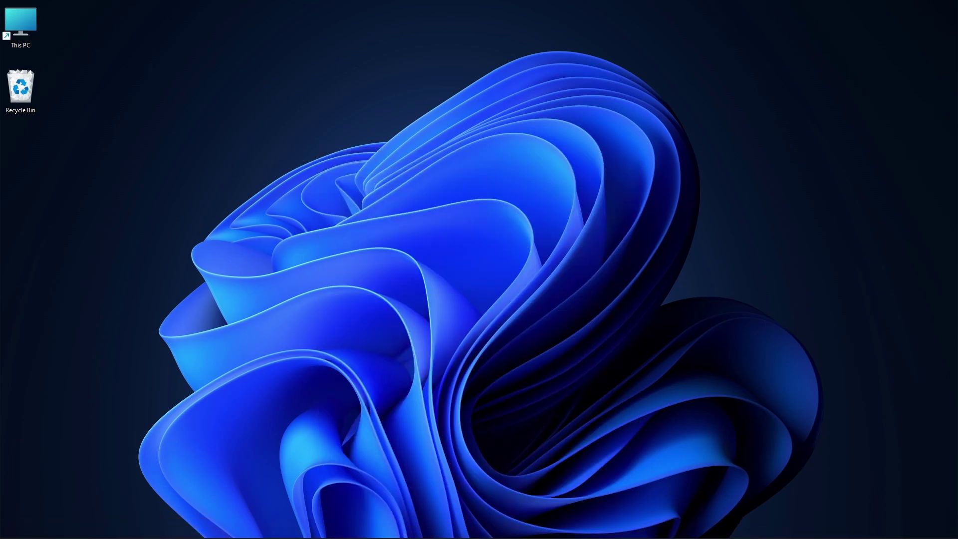
{"action": "right_click", "coordinate": [383, 526]}
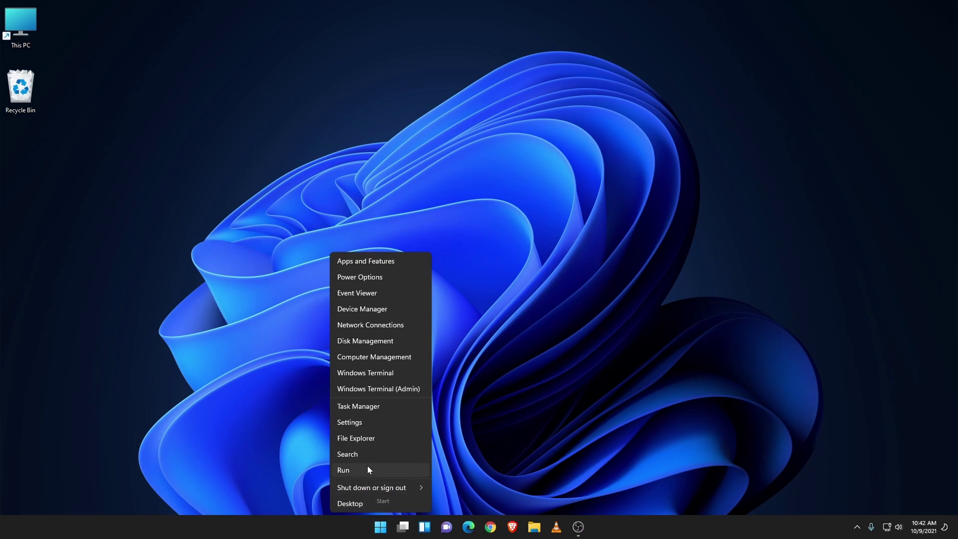
{"action": "left_click", "coordinate": [368, 452]}
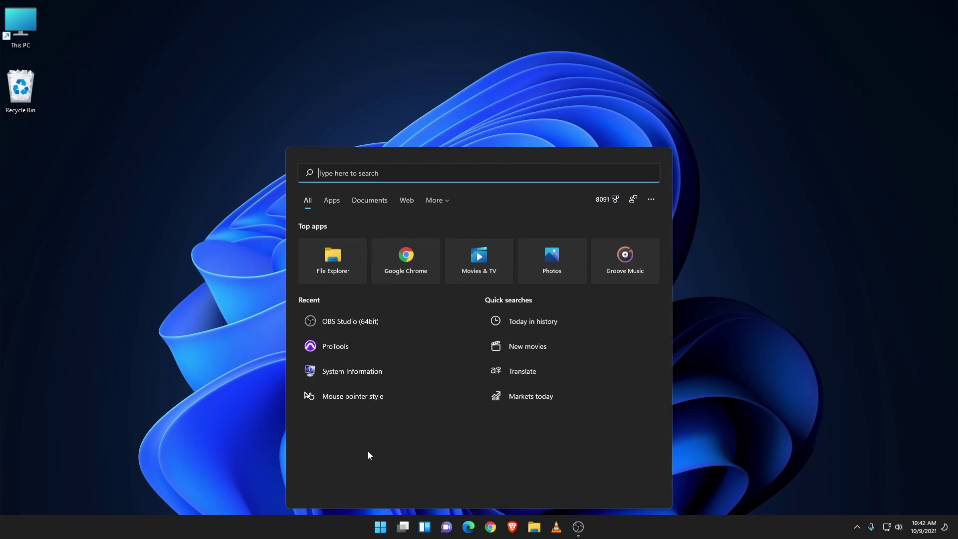
{"action": "left_click", "coordinate": [253, 416]}
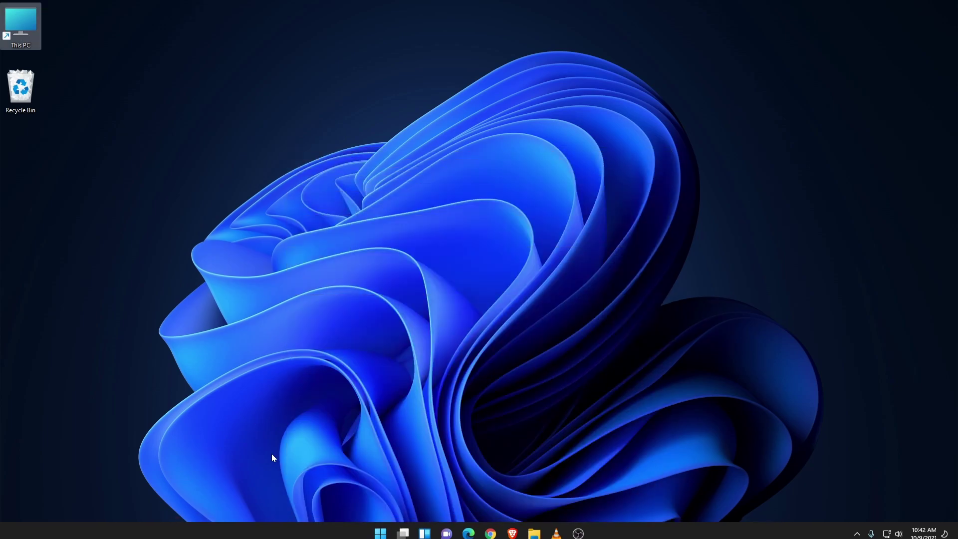
{"action": "left_click", "coordinate": [377, 530]}
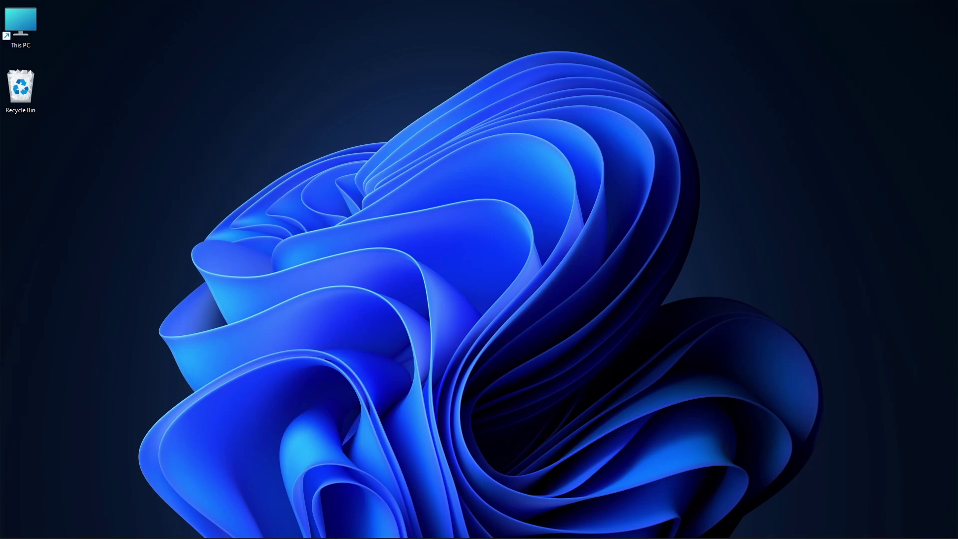
{"action": "left_click", "coordinate": [857, 527]}
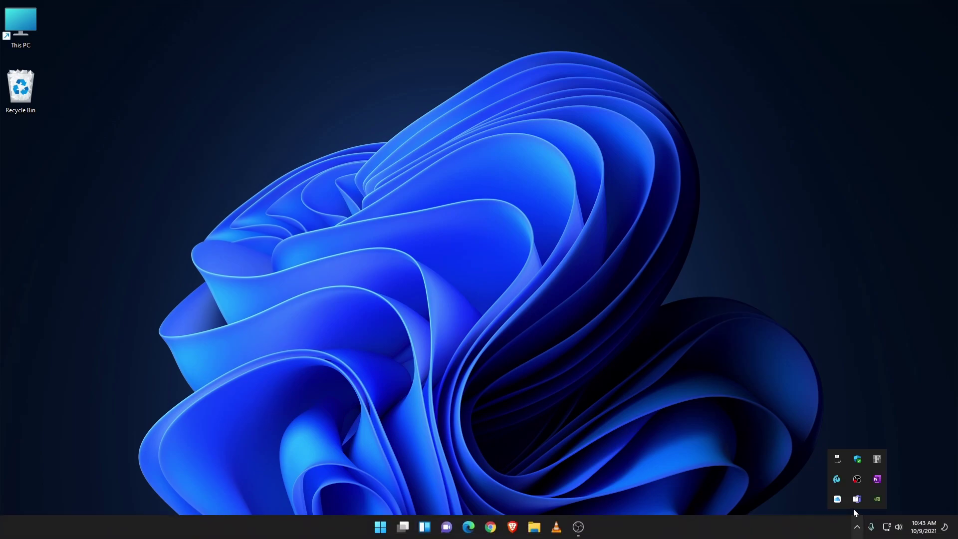
{"action": "right_click", "coordinate": [876, 462]}
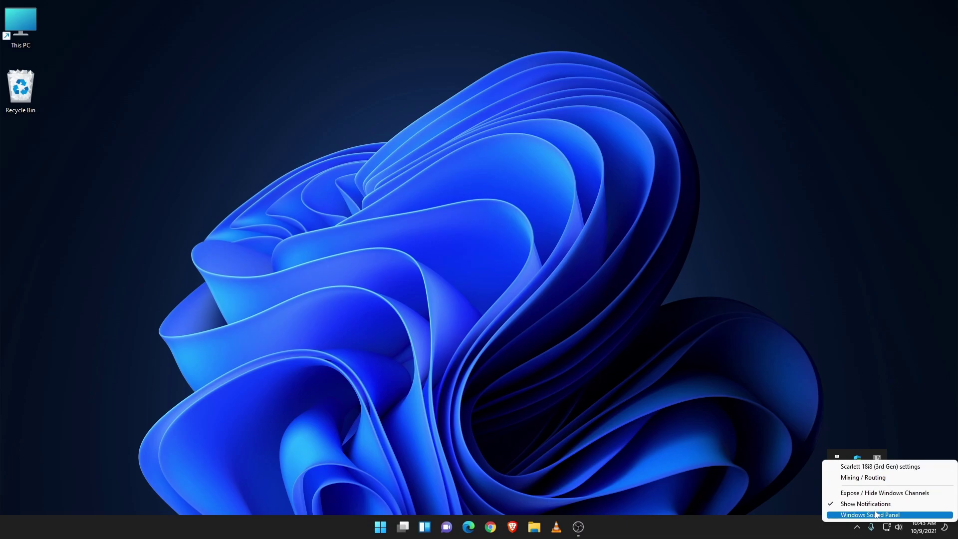
{"action": "left_click", "coordinate": [868, 478]}
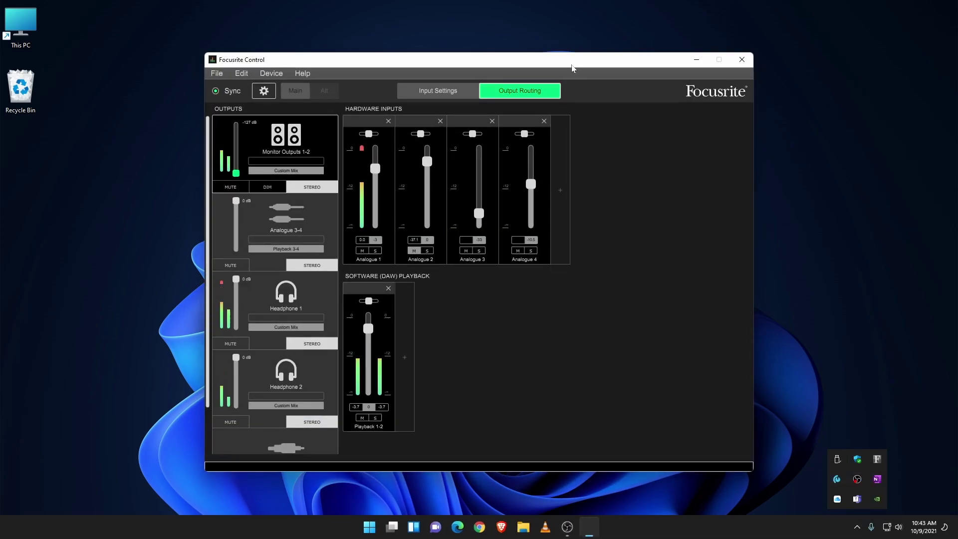
{"action": "left_click_drag", "start_coordinate": [577, 62], "coordinate": [631, 75]}
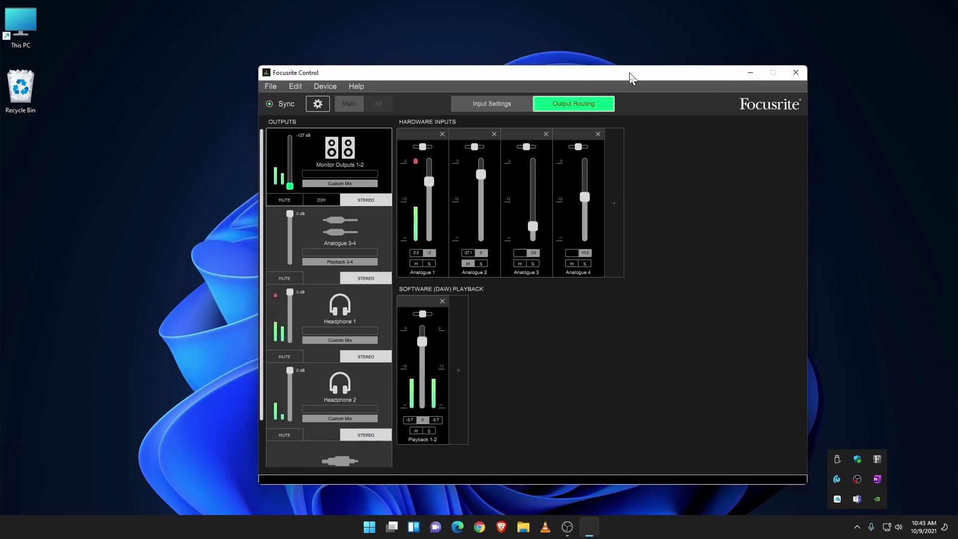
{"action": "left_click", "coordinate": [795, 72]}
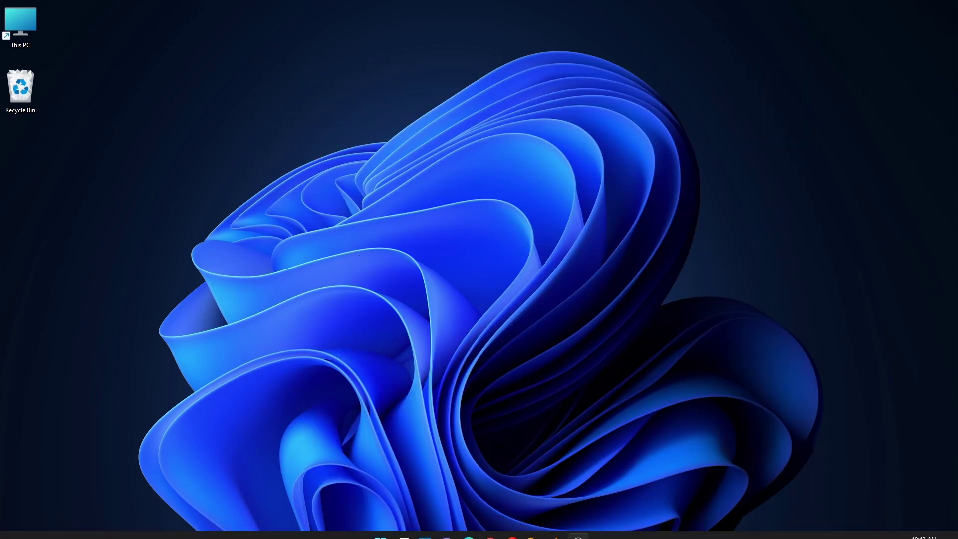
Launch Studio One 5 from the second page of pinned Start menu apps.
{"action": "left_click", "coordinate": [379, 532]}
{"action": "scroll", "coordinate": [461, 337], "scroll_direction": "down", "scroll_amount": 2}
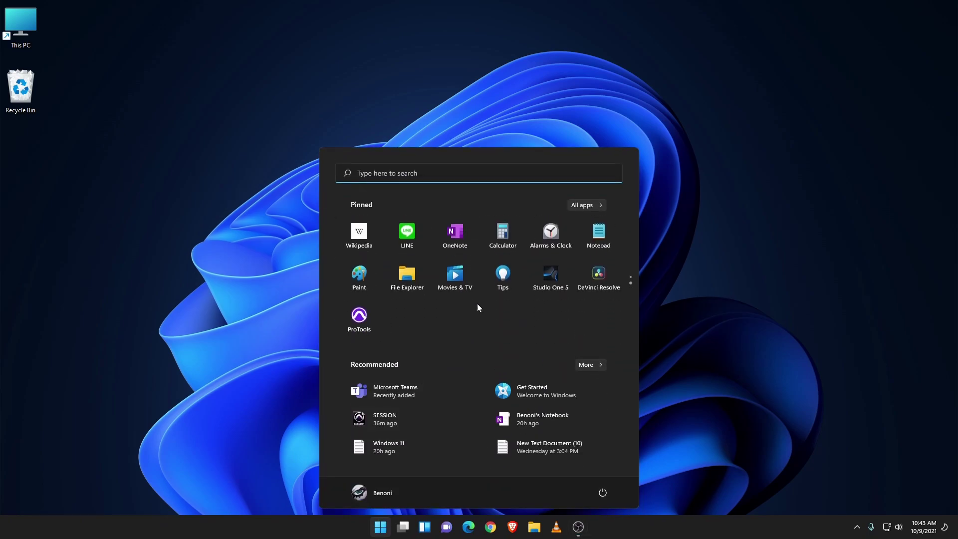
{"action": "left_click", "coordinate": [551, 280]}
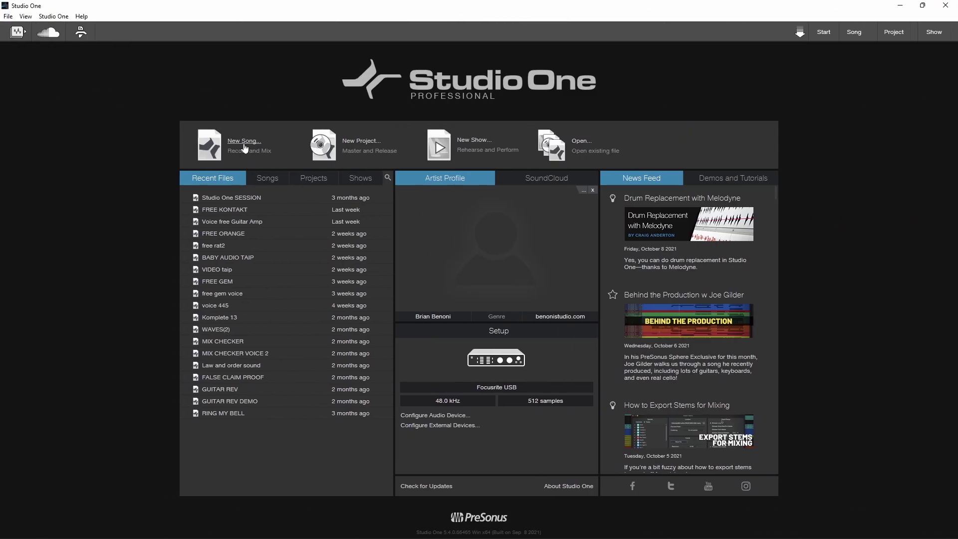
Create a new song named w11.
{"action": "left_click", "coordinate": [244, 145]}
{"action": "type", "text": "w11"}
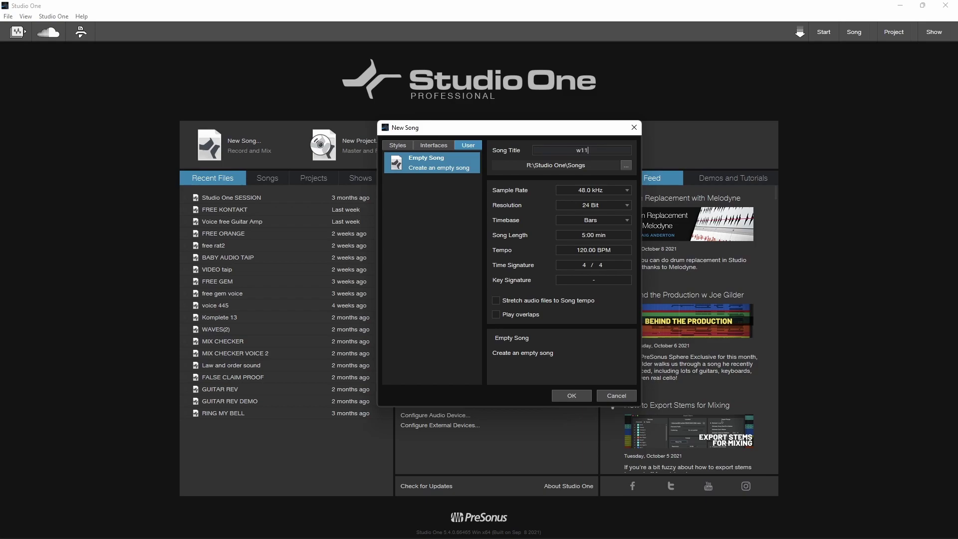
{"action": "key", "text": "Return"}
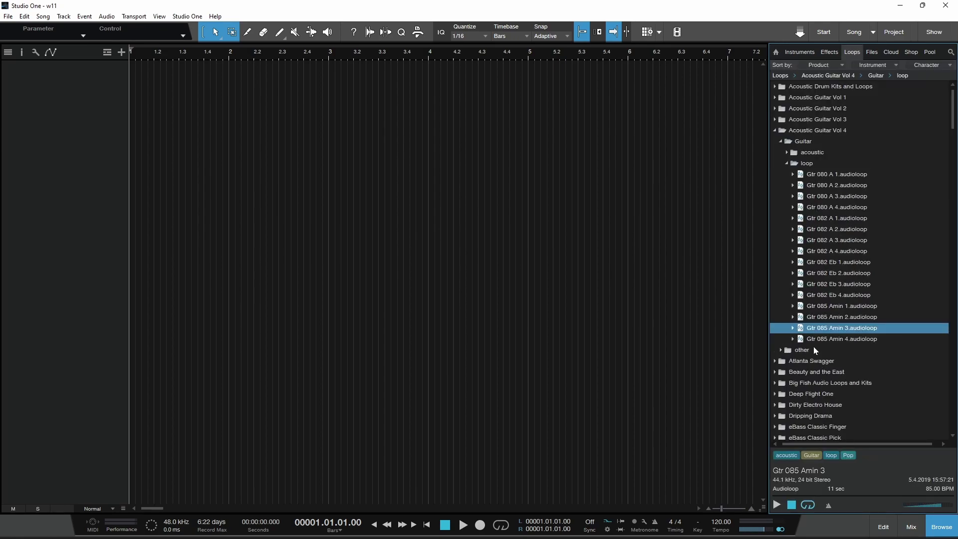
Place the Gtr 085 Amin 3 loop at bar 1 and briefly play it back.
{"action": "left_click_drag", "start_coordinate": [828, 328], "coordinate": [107, 180]}
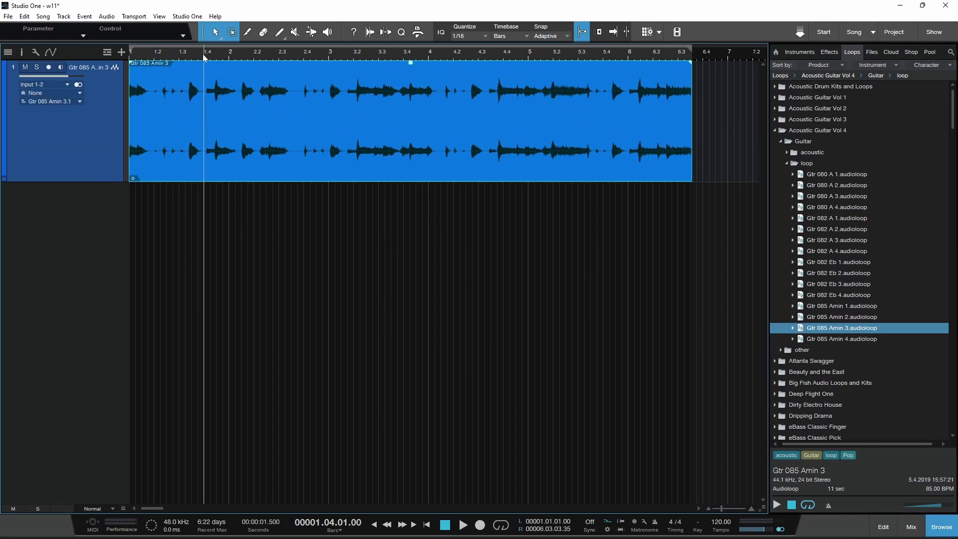
{"action": "key", "text": "space"}
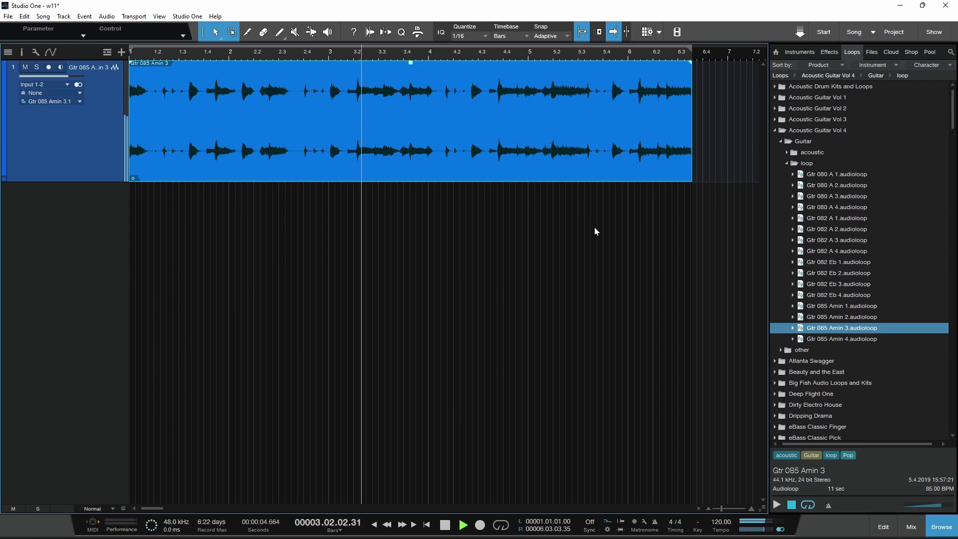
{"action": "key", "text": "space"}
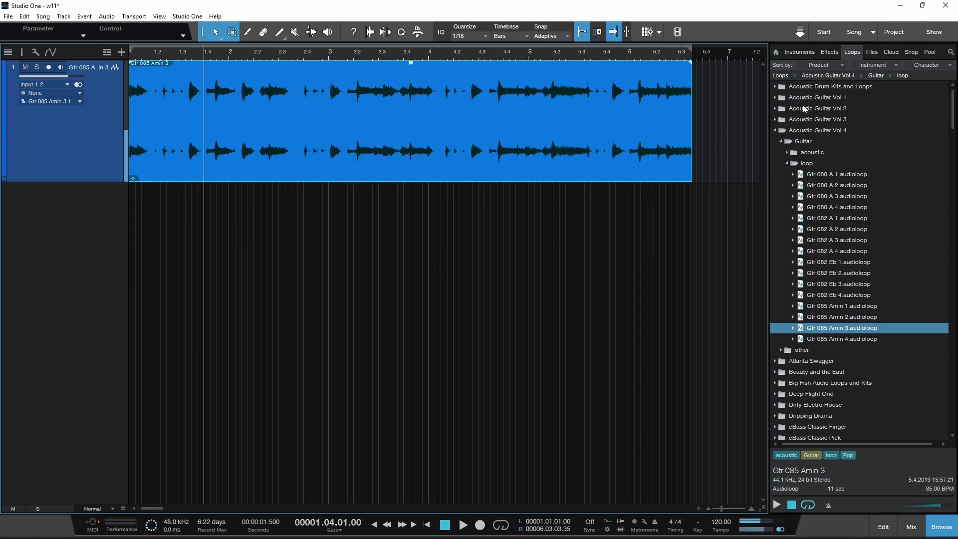
Add bx_console SSL 9000 J on Track 2 and Waves F6 Stereo on Track 3.
{"action": "left_click", "coordinate": [830, 53]}
{"action": "scroll", "coordinate": [800, 254], "scroll_direction": "down", "scroll_amount": 3}
{"action": "scroll", "coordinate": [954, 106], "scroll_direction": "up", "scroll_amount": 1}
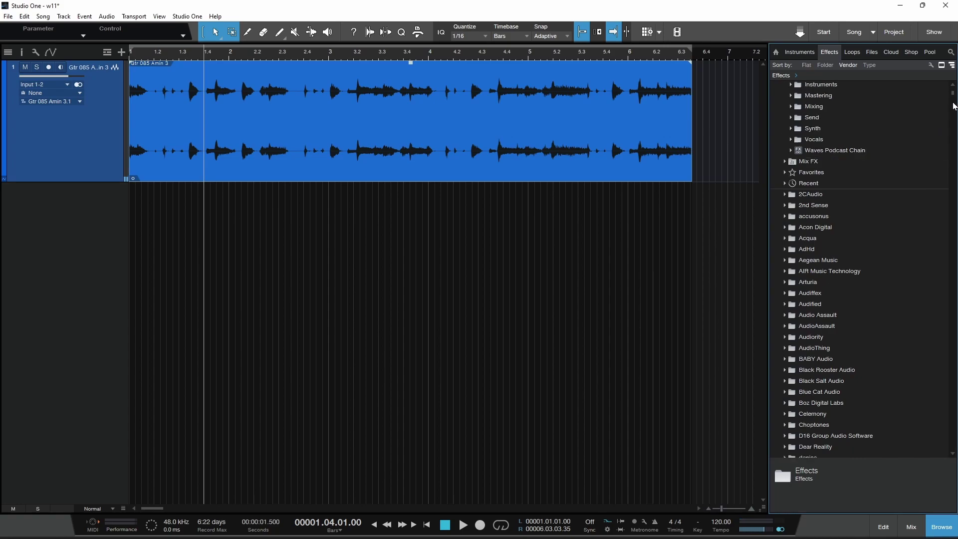
{"action": "left_click_drag", "start_coordinate": [953, 106], "coordinate": [954, 139]}
{"action": "left_click", "coordinate": [846, 174]}
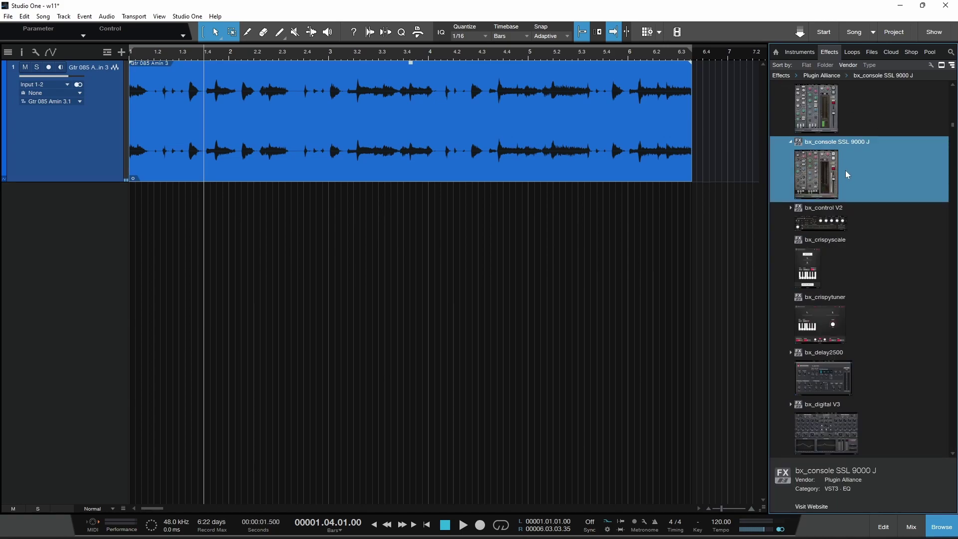
{"action": "left_click_drag", "start_coordinate": [847, 174], "coordinate": [148, 344]}
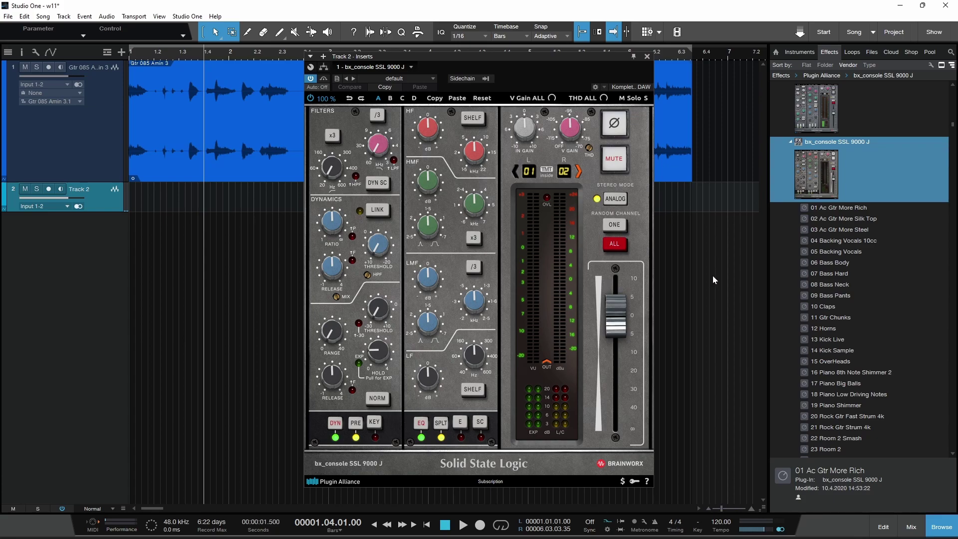
{"action": "scroll", "coordinate": [947, 253], "scroll_direction": "down", "scroll_amount": 10}
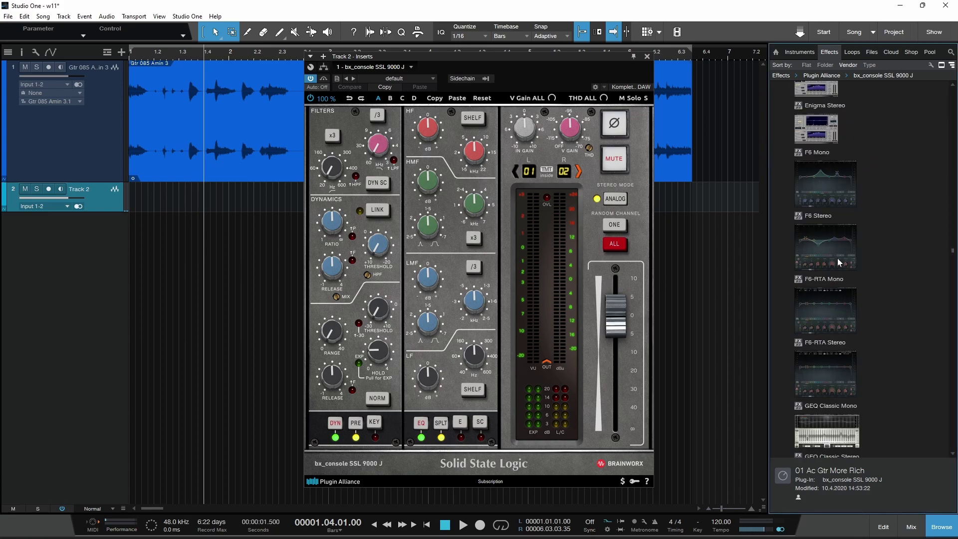
{"action": "left_click_drag", "start_coordinate": [825, 244], "coordinate": [87, 284]}
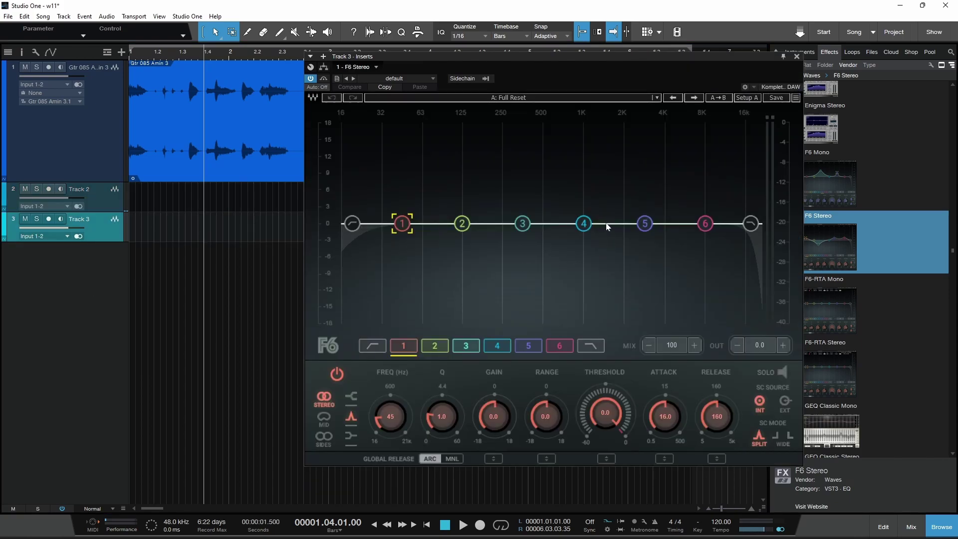
Add a Massive X instrument track below Track 3, then quit Studio One.
{"action": "left_click", "coordinate": [754, 60]}
{"action": "left_click", "coordinate": [799, 52]}
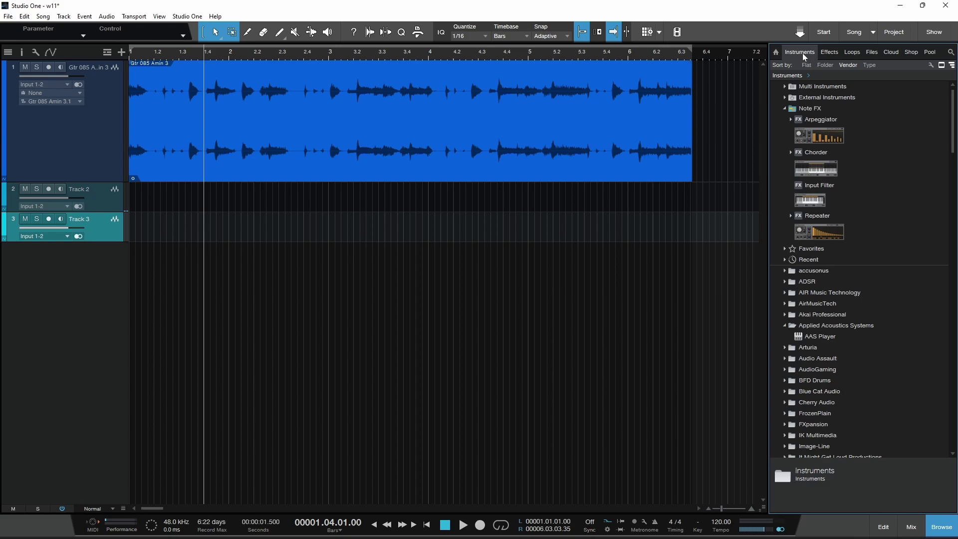
{"action": "scroll", "coordinate": [850, 202], "scroll_direction": "down", "scroll_amount": 2}
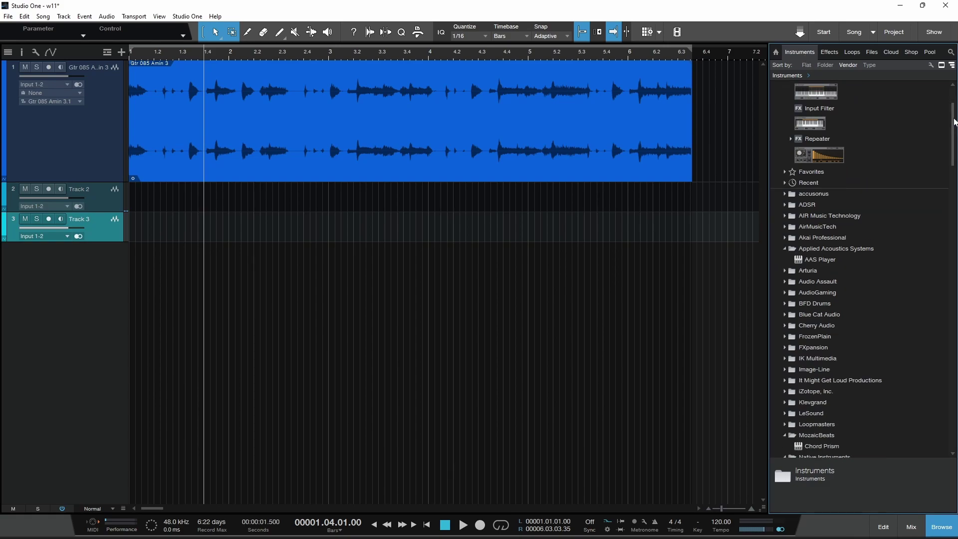
{"action": "left_click_drag", "start_coordinate": [953, 122], "coordinate": [954, 181]}
{"action": "left_click", "coordinate": [838, 214]}
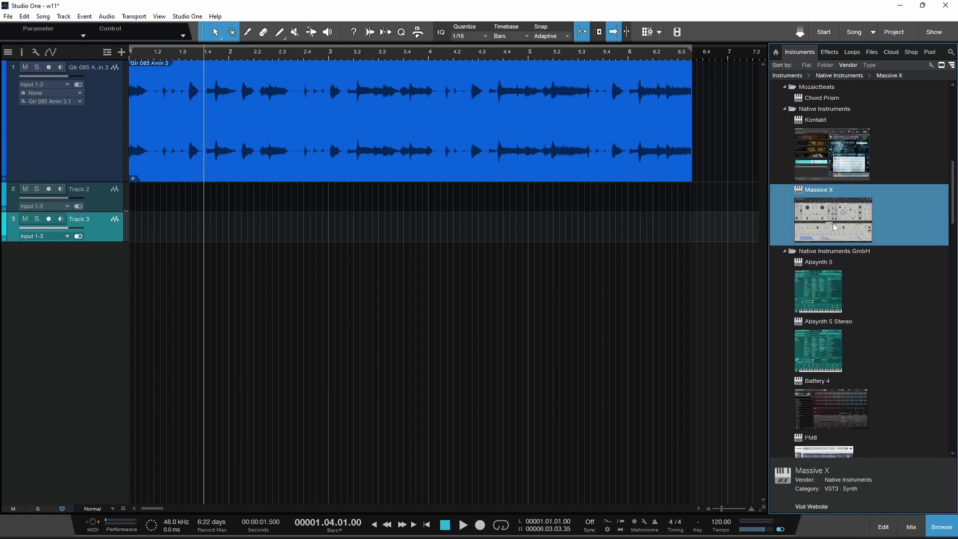
{"action": "left_click_drag", "start_coordinate": [867, 212], "coordinate": [68, 303]}
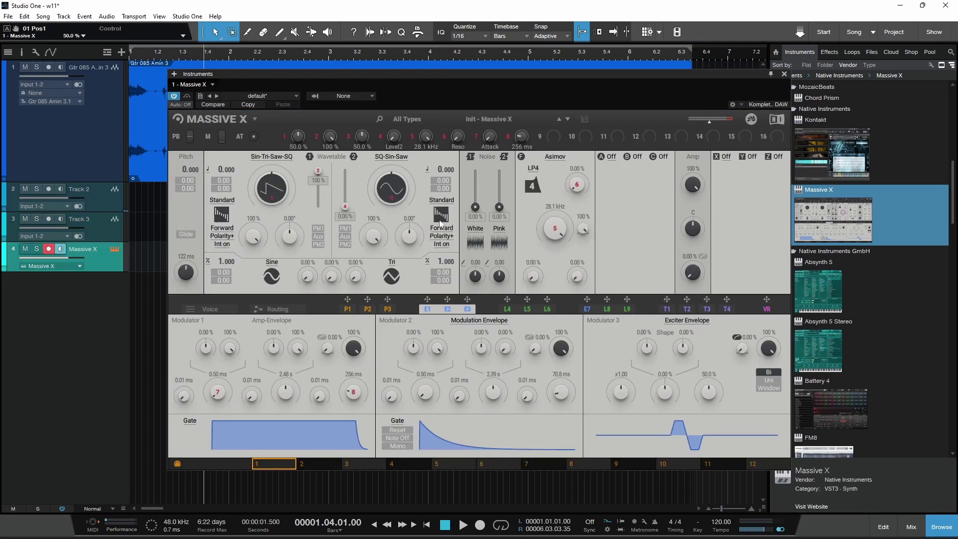
{"action": "left_click", "coordinate": [783, 75]}
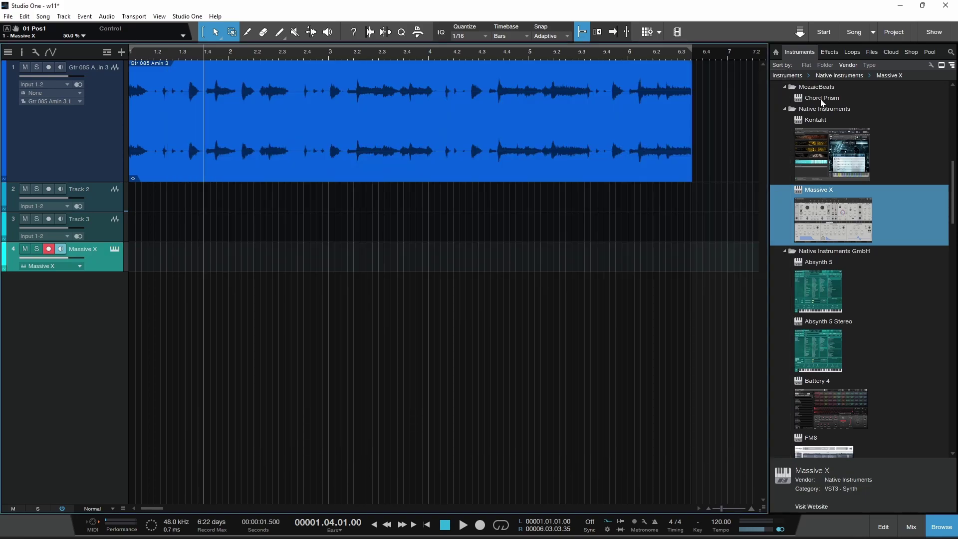
{"action": "left_click", "coordinate": [951, 7]}
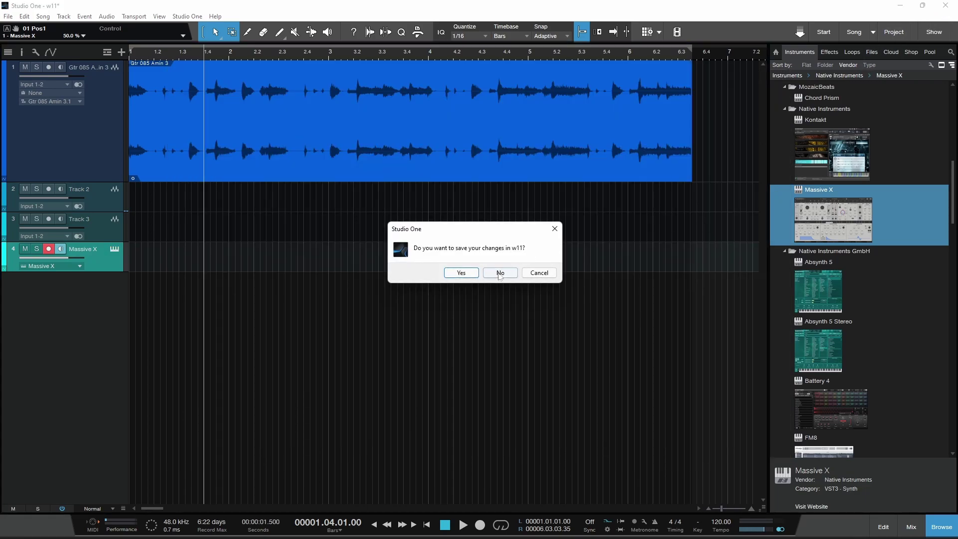
Exit Studio One without saving and launch DaVinci Resolve 17 from the Start menu.
{"action": "left_click", "coordinate": [461, 273]}
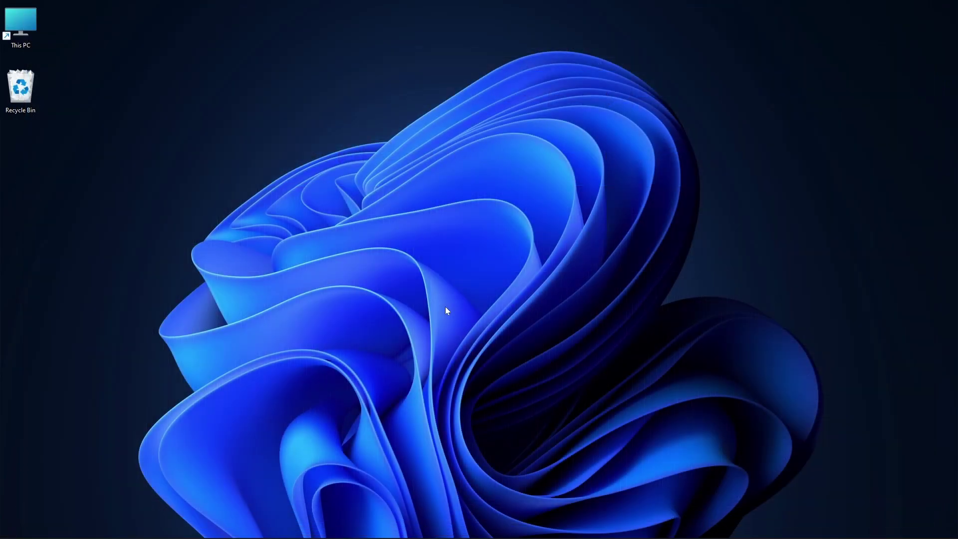
{"action": "key", "text": "super"}
{"action": "scroll", "coordinate": [515, 304], "scroll_direction": "down", "scroll_amount": 1}
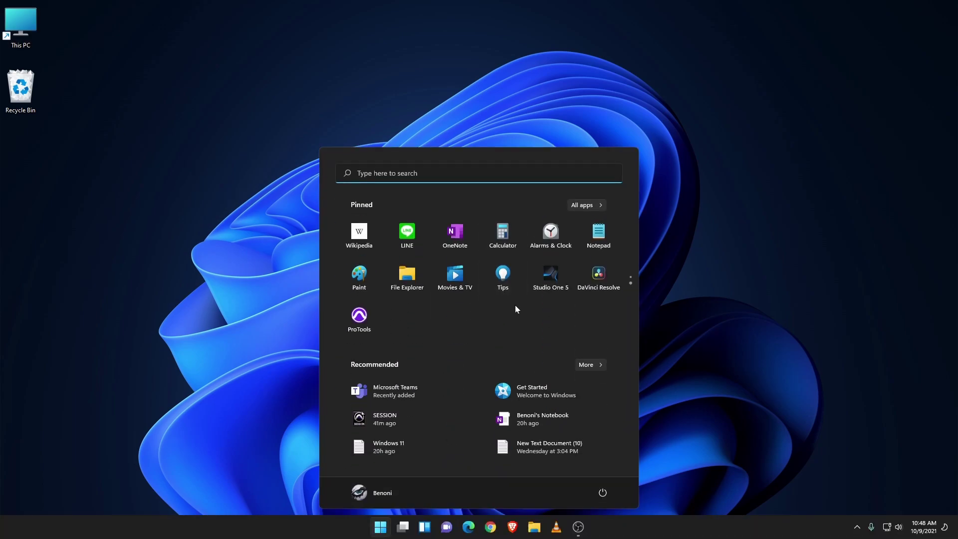
{"action": "left_click", "coordinate": [601, 275]}
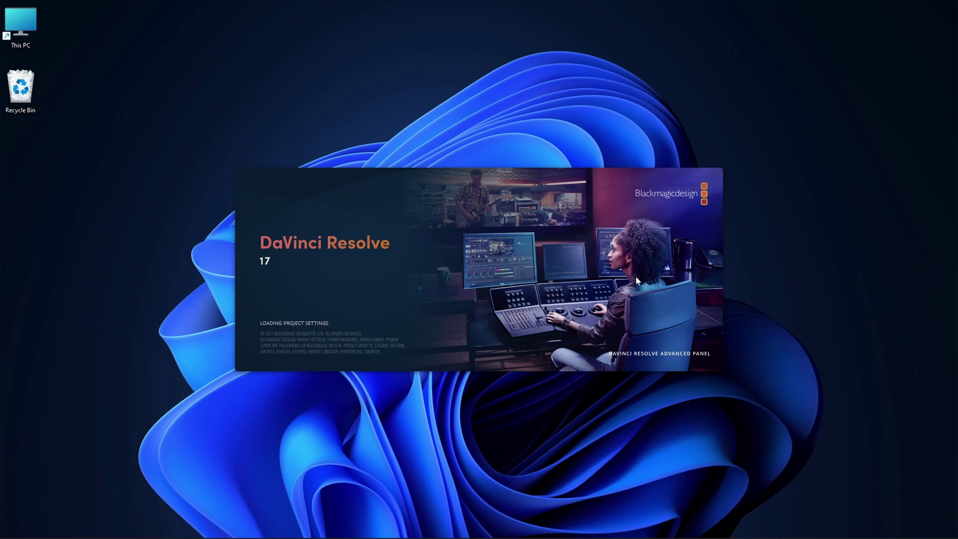
Open the project, lower the monitoring volume slightly and start timeline playback.
{"action": "double_click", "coordinate": [561, 165]}
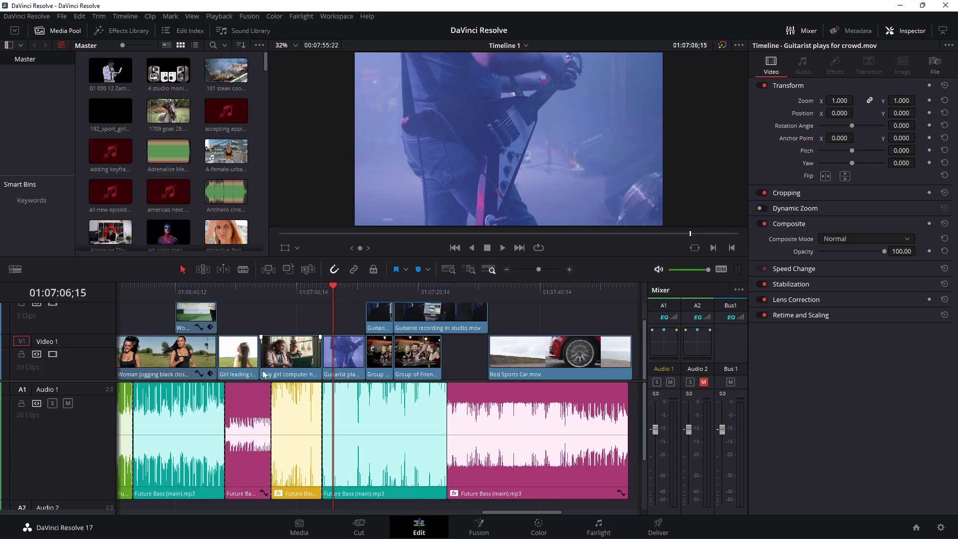
{"action": "left_click_drag", "start_coordinate": [693, 271], "coordinate": [685, 270]}
{"action": "left_click_drag", "start_coordinate": [289, 289], "coordinate": [364, 298]}
{"action": "key", "text": "space"}
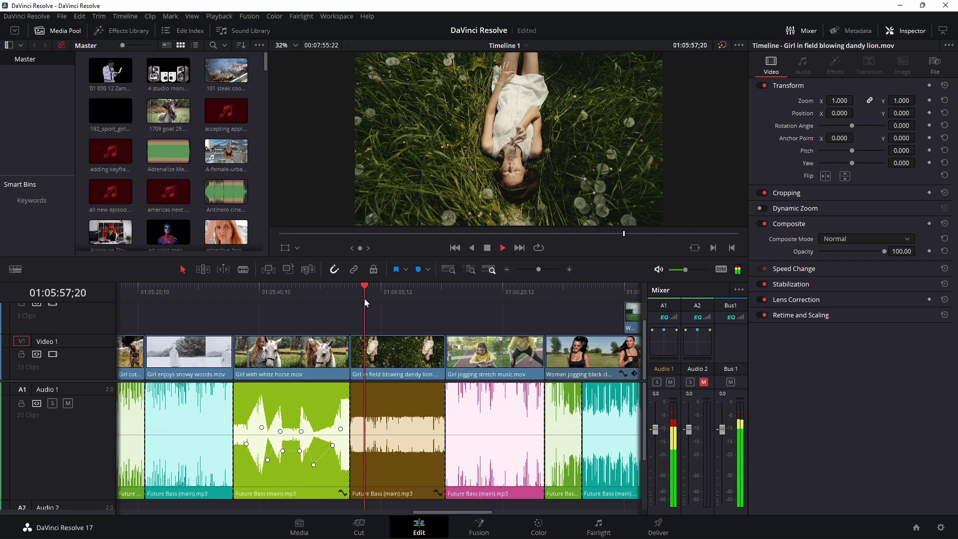
Jump playback between clips from 01:05:24 to 01:06:13, park at 01:04:44, then close Resolve.
{"action": "left_click", "coordinate": [461, 293]}
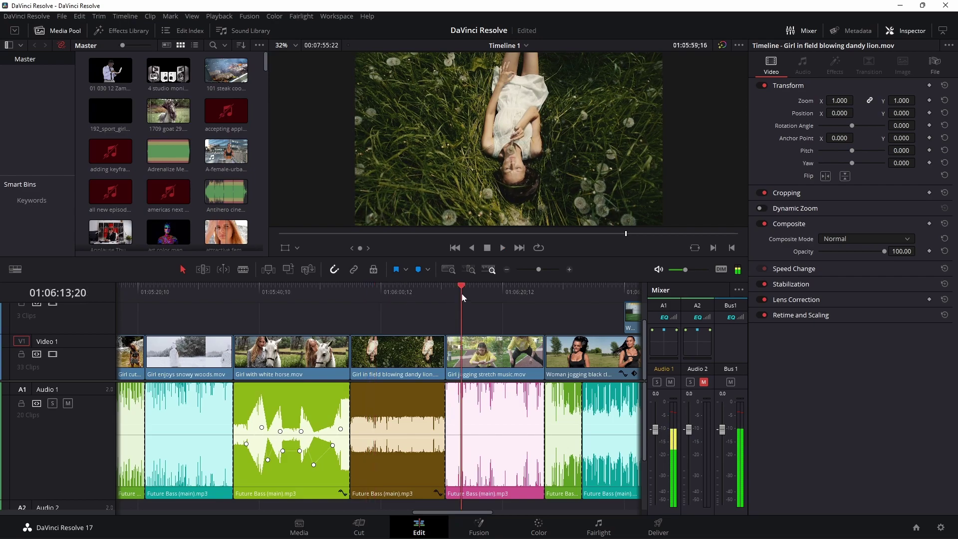
{"action": "left_click", "coordinate": [164, 293]}
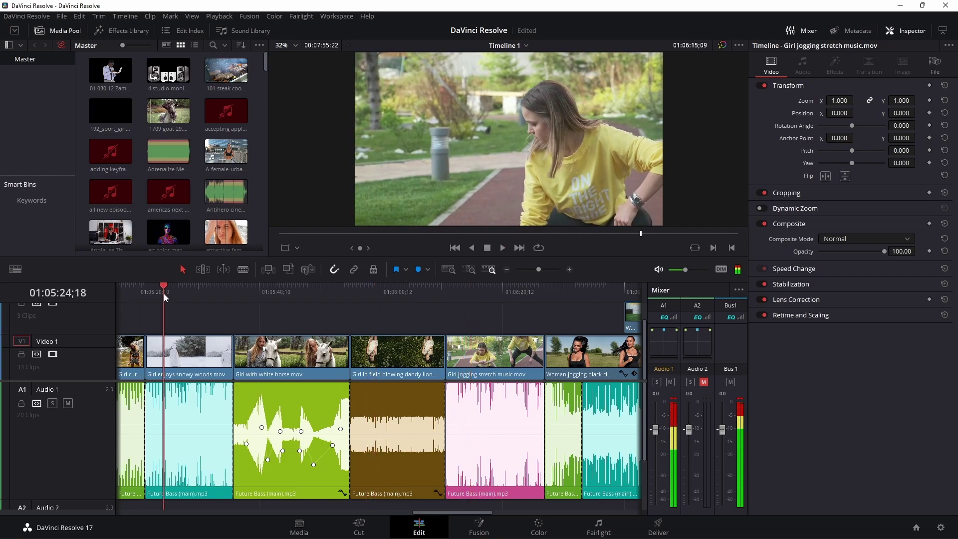
{"action": "left_click", "coordinate": [261, 293]}
{"action": "left_click", "coordinate": [284, 292]}
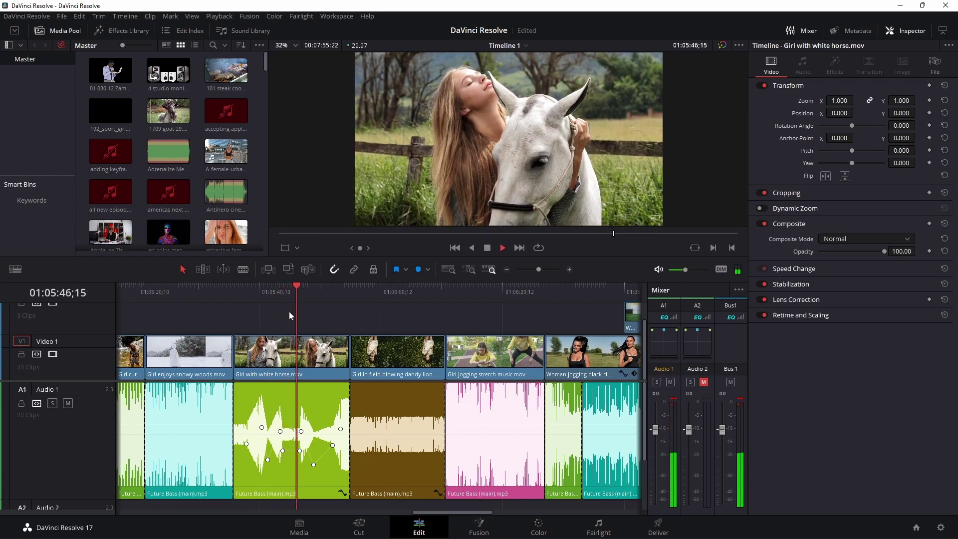
{"action": "scroll", "coordinate": [295, 309], "scroll_direction": "up", "scroll_amount": 5}
{"action": "left_click", "coordinate": [311, 294]}
{"action": "left_click_drag", "start_coordinate": [310, 298], "coordinate": [308, 291]}
{"action": "left_click", "coordinate": [948, 5]}
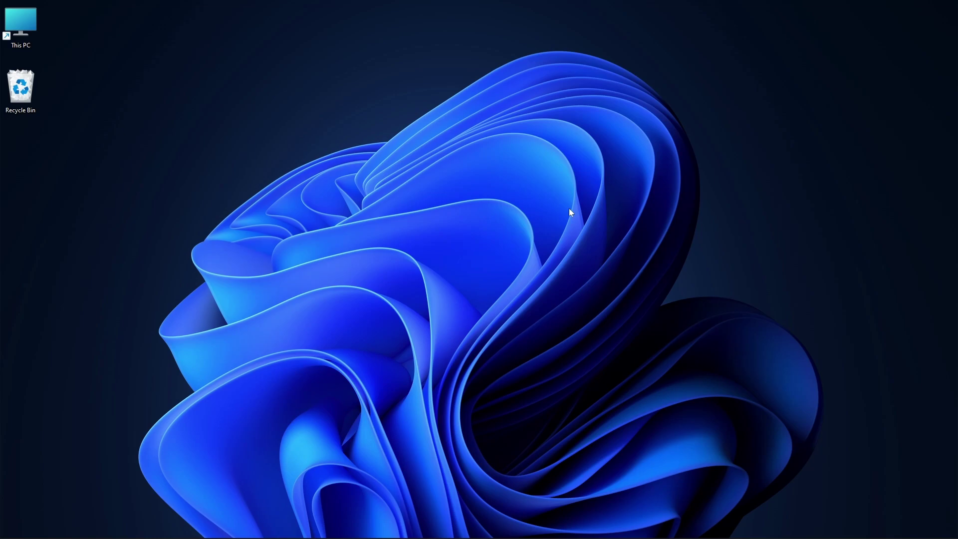
{"action": "mouse_move", "coordinate": [577, 533]}
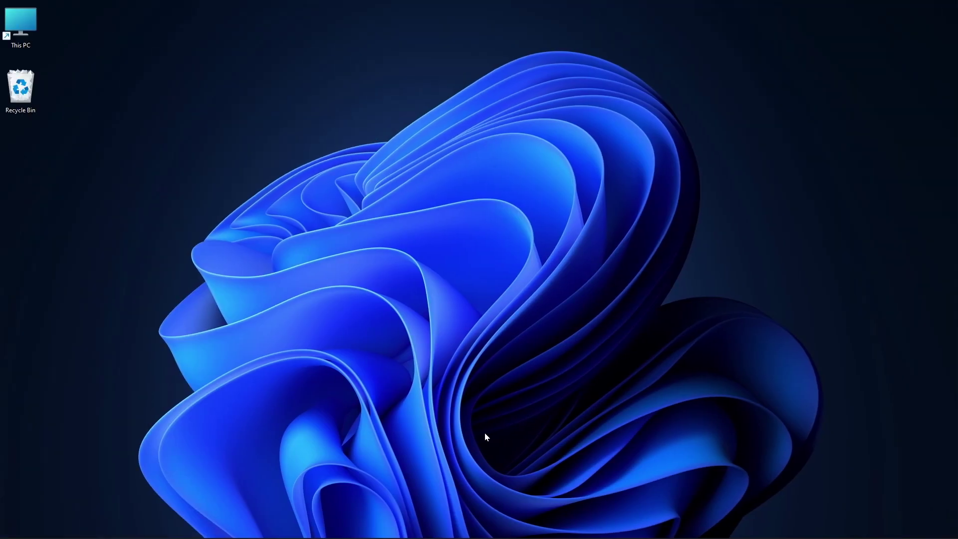
{"action": "mouse_move", "coordinate": [309, 521]}
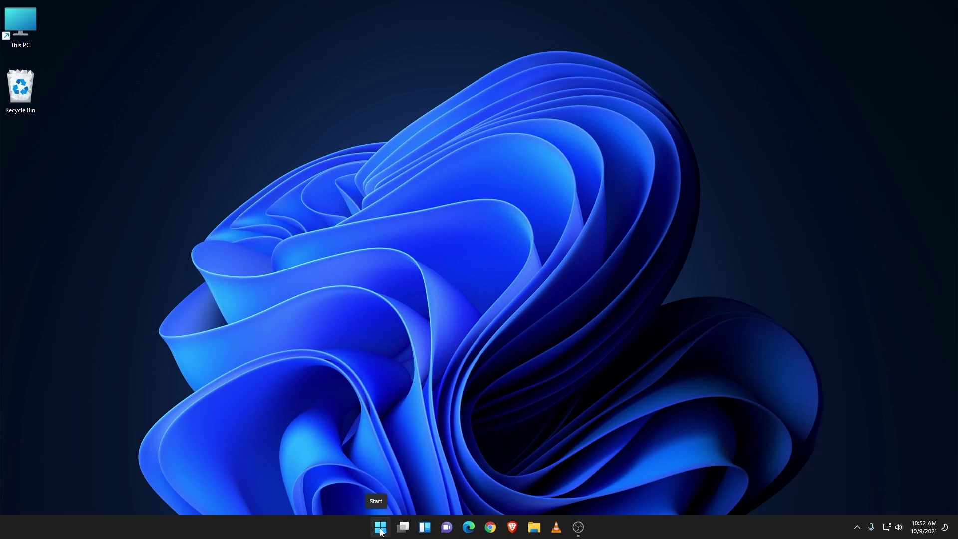
Open the Taskbar settings page and expand Taskbar behaviors.
{"action": "right_click", "coordinate": [655, 531]}
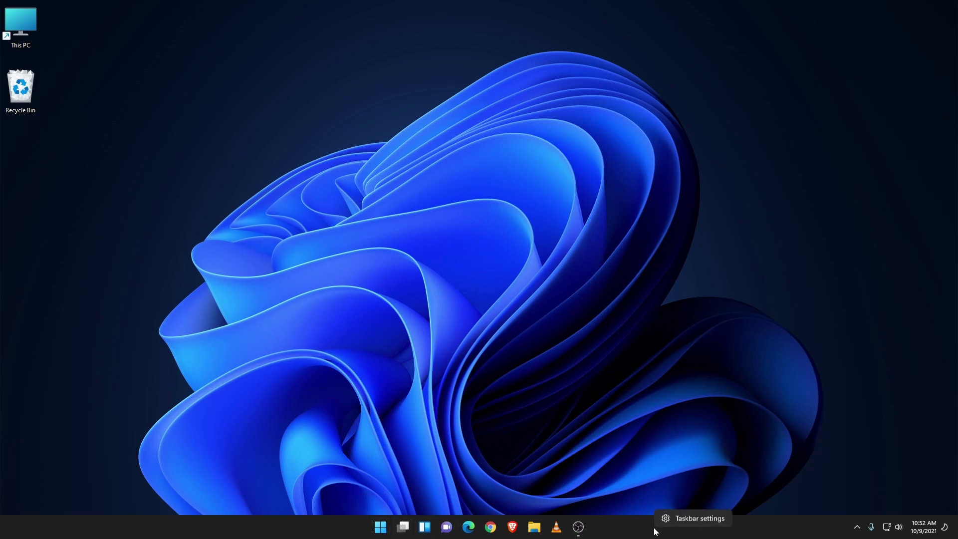
{"action": "left_click", "coordinate": [677, 523]}
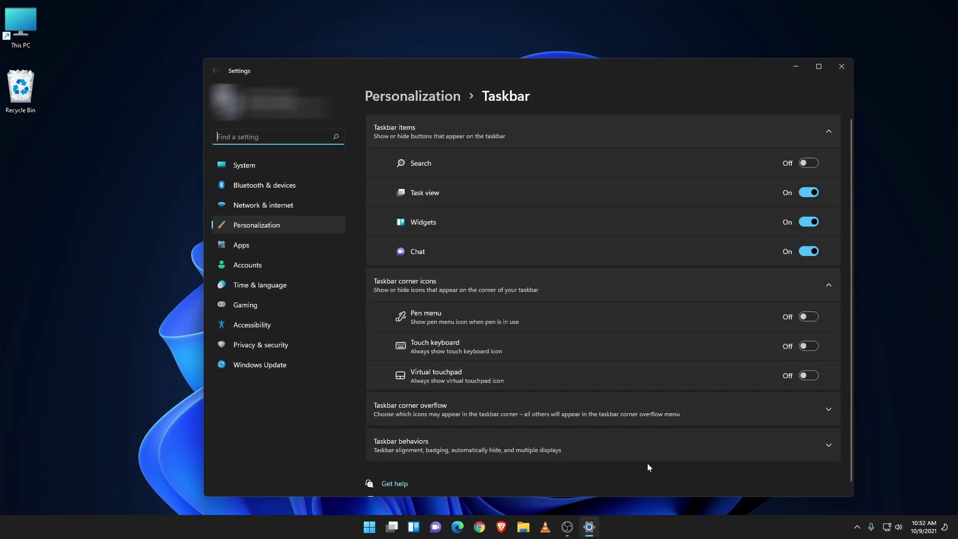
{"action": "left_click", "coordinate": [601, 455]}
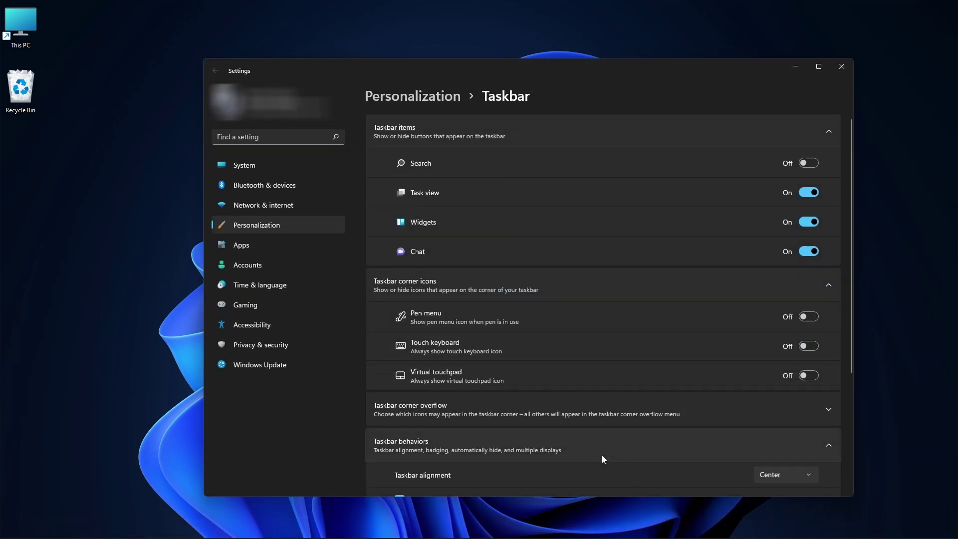
Switch taskbar alignment to Left, then restore it to Center.
{"action": "left_click", "coordinate": [782, 302]}
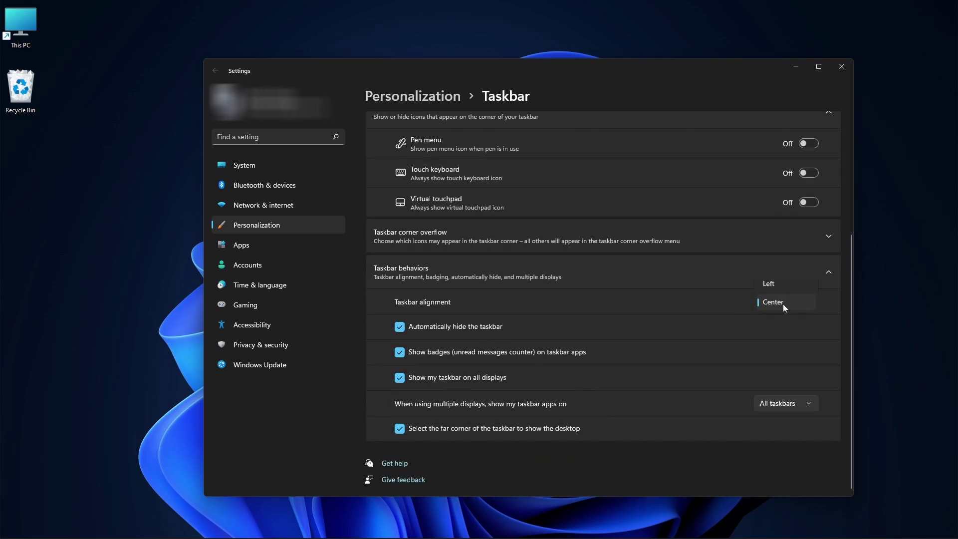
{"action": "left_click", "coordinate": [777, 285]}
{"action": "mouse_move", "coordinate": [168, 520]}
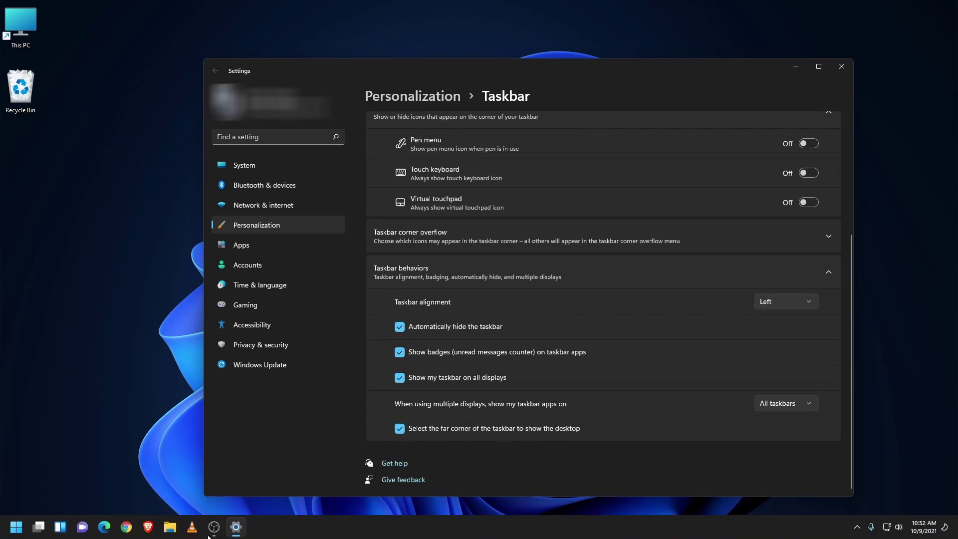
{"action": "left_click", "coordinate": [783, 304]}
{"action": "left_click", "coordinate": [781, 319]}
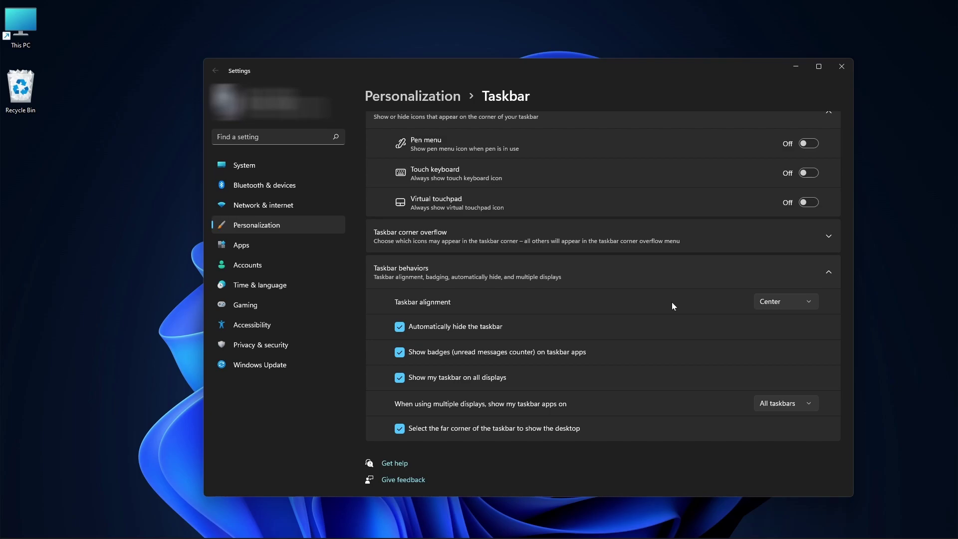
{"action": "left_click", "coordinate": [272, 136]}
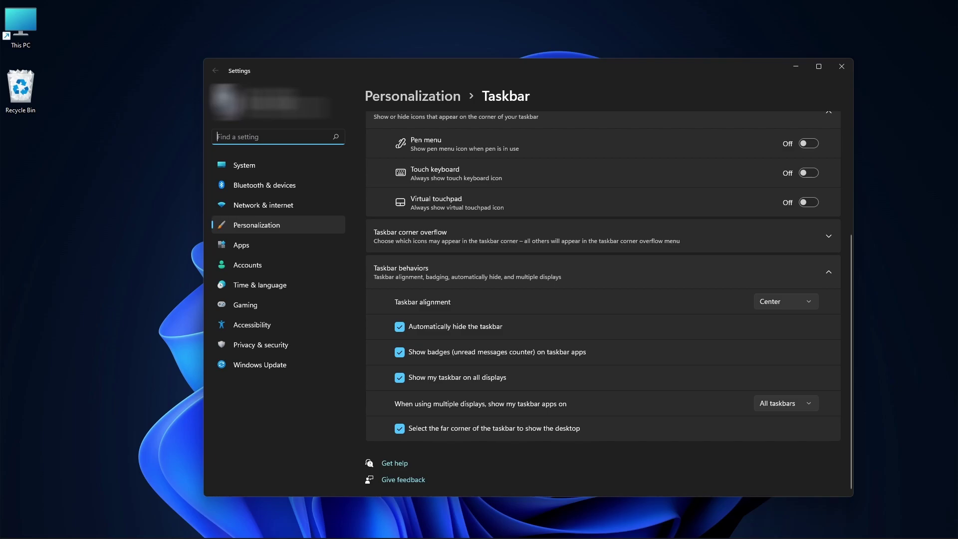
Search 'pointer' to reach Mouse pointer style and set the pointer size to 3.
{"action": "type", "text": "pointer"}
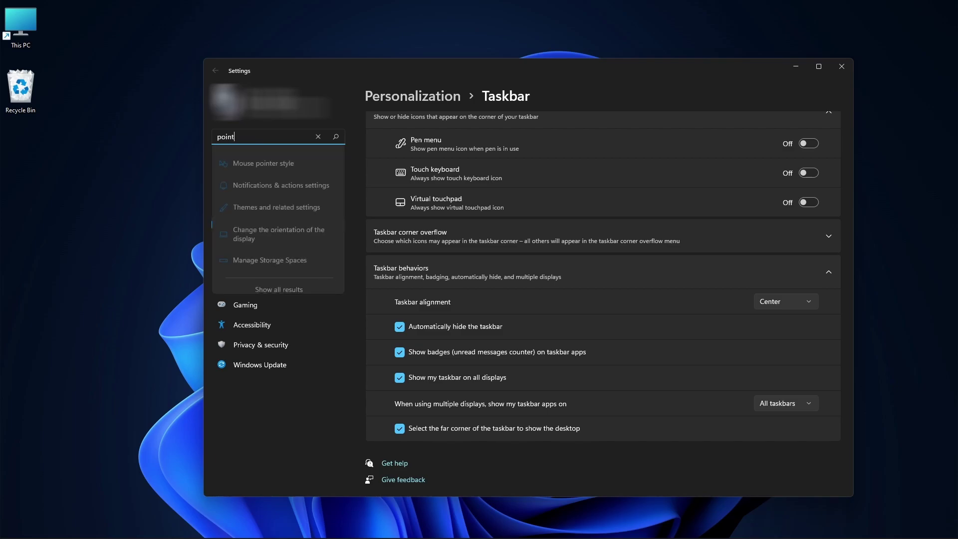
{"action": "left_click", "coordinate": [263, 158]}
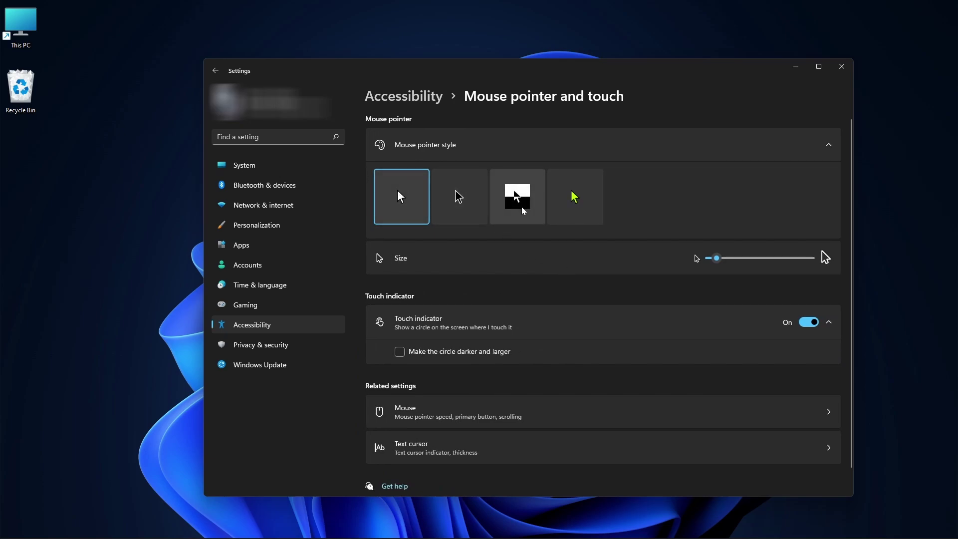
{"action": "mouse_move", "coordinate": [716, 259]}
{"action": "left_mouse_down"}
{"action": "mouse_move", "coordinate": [811, 259]}
{"action": "mouse_move", "coordinate": [723, 258]}
{"action": "left_mouse_up"}
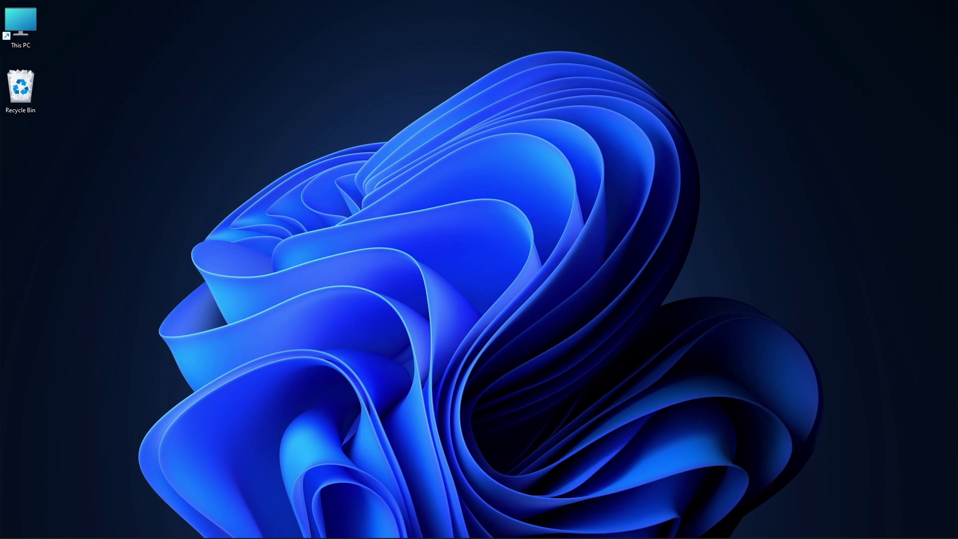
{"action": "mouse_move", "coordinate": [725, 527]}
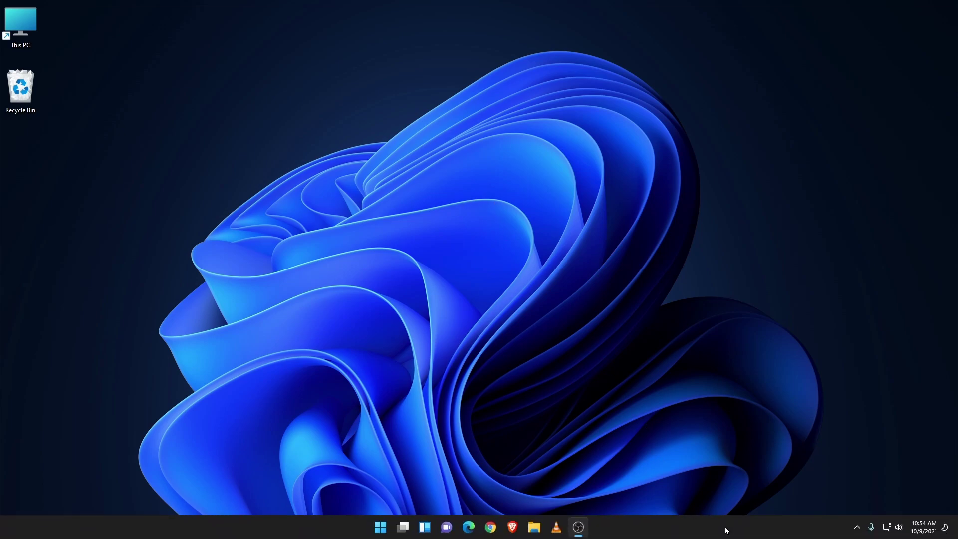